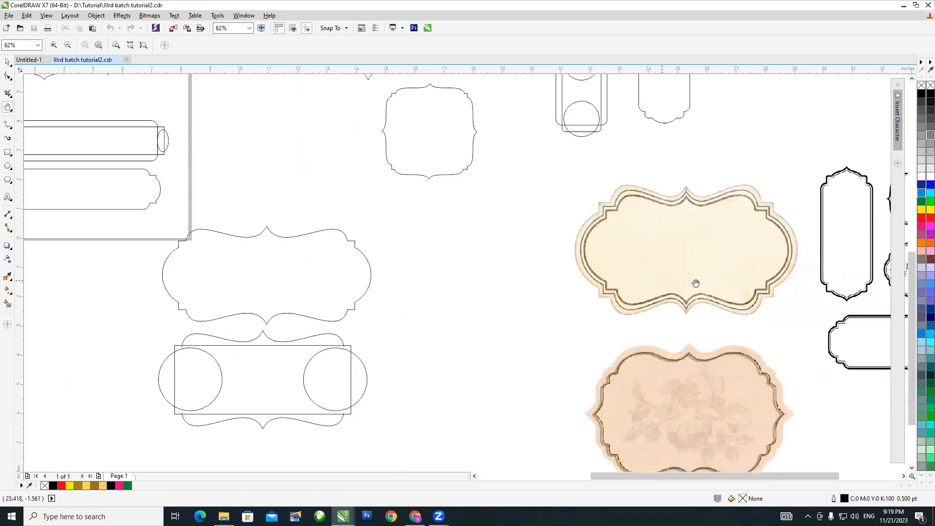
# Try to trace the left half of the cream frame's outline with straight Freehand segments
pyautogui.moveTo(695, 282); pyautogui.dragTo(435, 210)
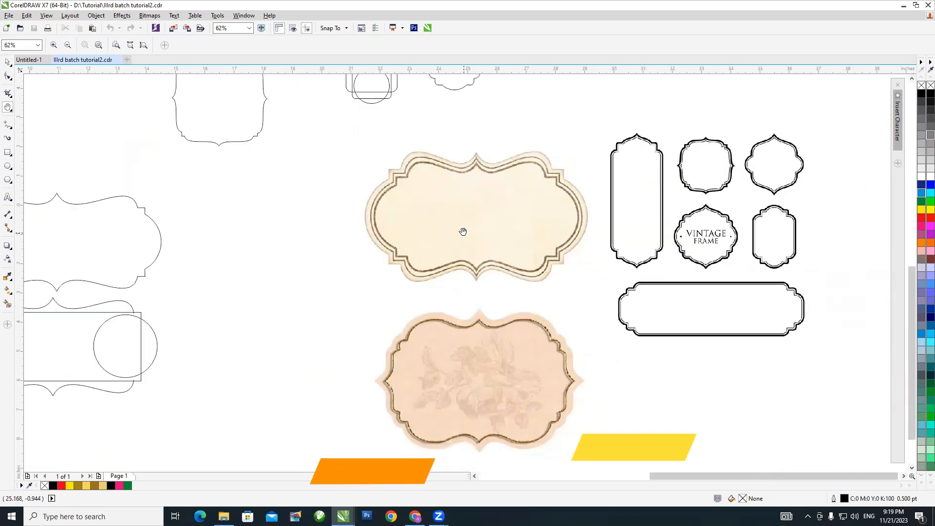
pyautogui.moveTo(227, 226); pyautogui.dragTo(313, 234)
pyautogui.press('space')
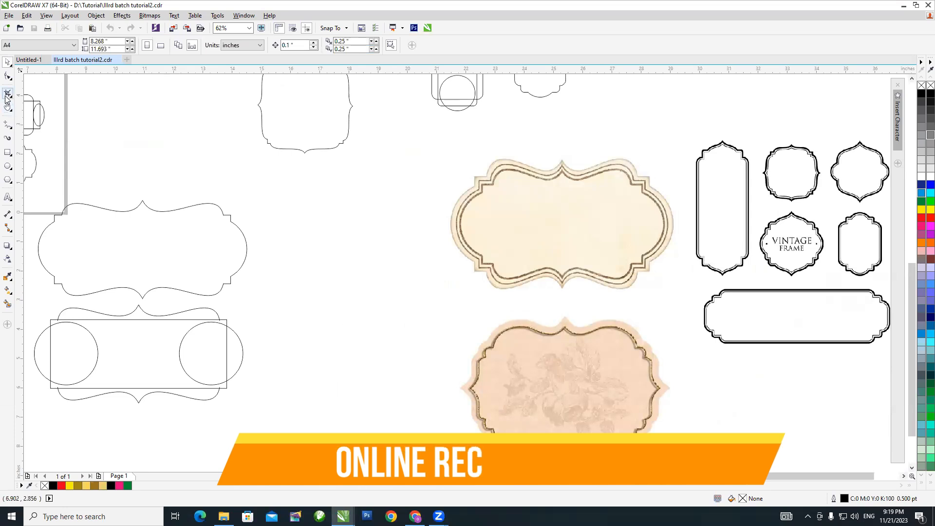
pyautogui.click(8, 128)
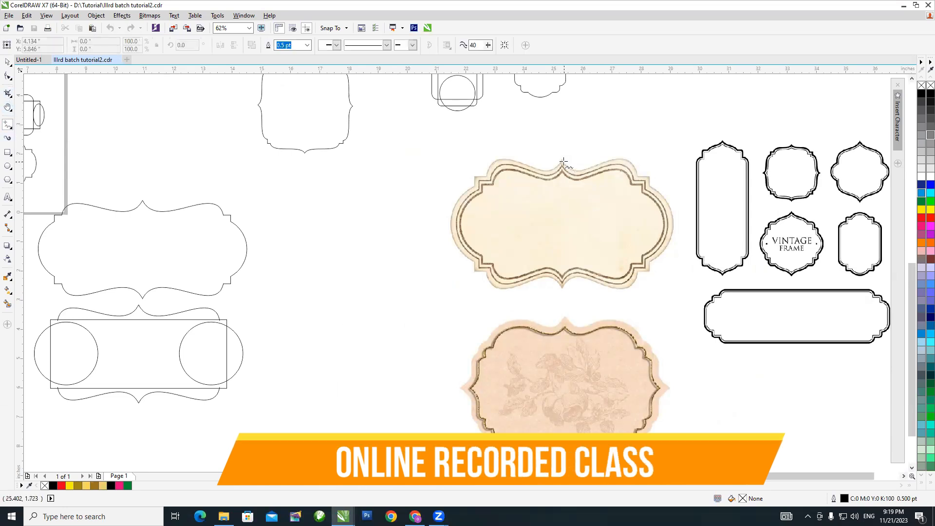
pyautogui.click(562, 159)
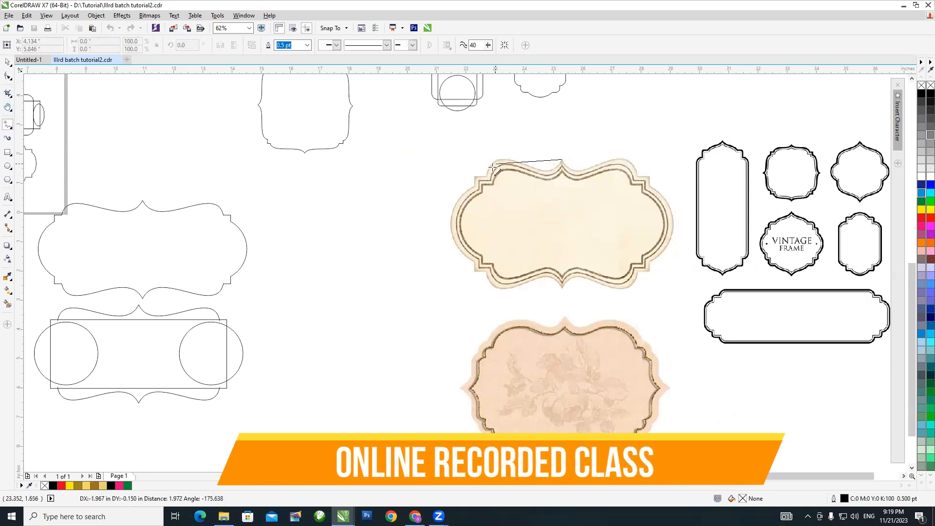
pyautogui.click(485, 175)
pyautogui.click(475, 176)
pyautogui.click(475, 186)
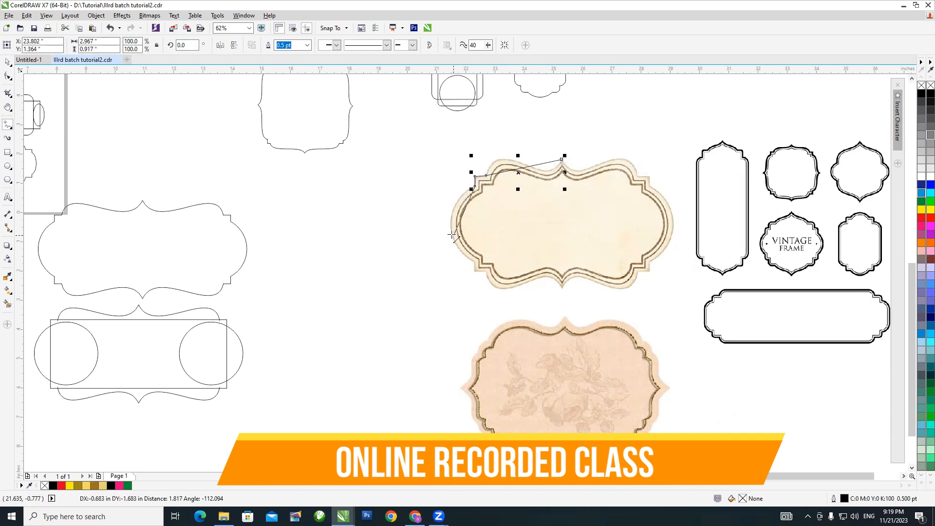
pyautogui.click(451, 229)
pyautogui.click(472, 263)
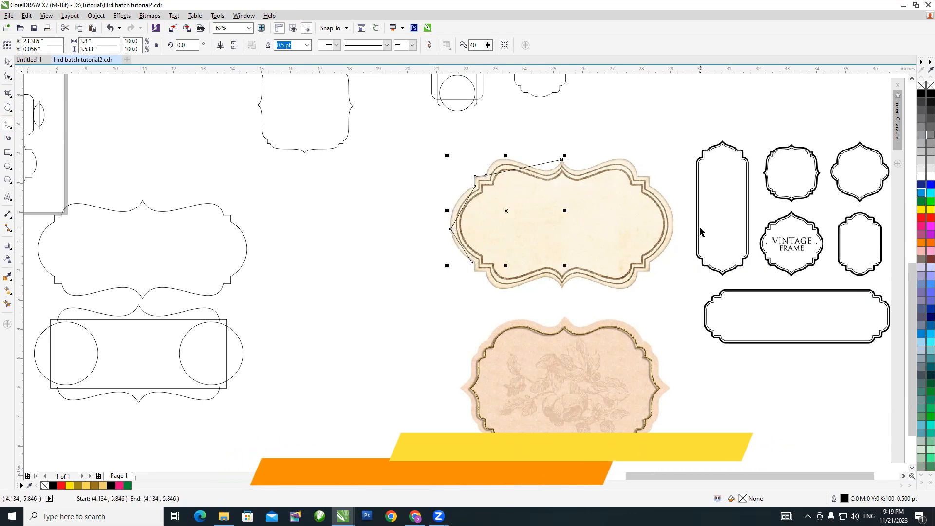
pyautogui.press('space')
pyautogui.press('h')
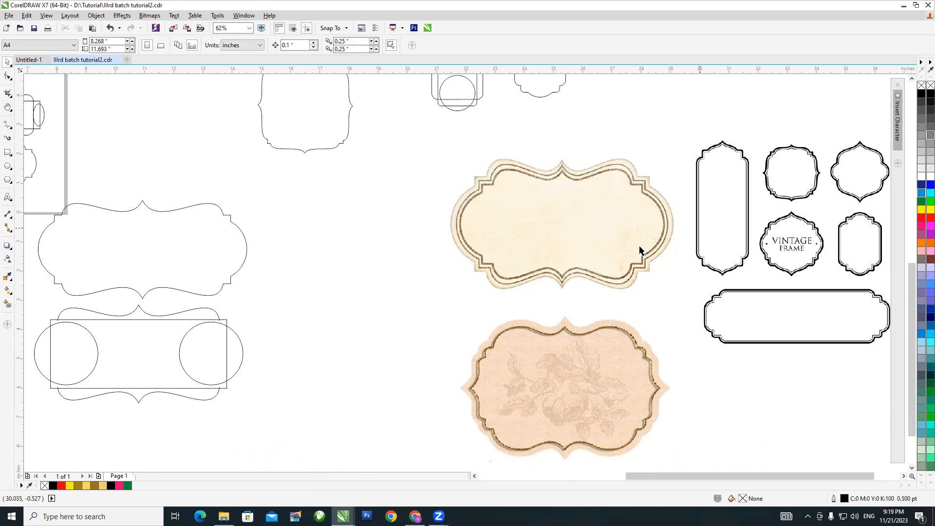
# Move the double-outlined frame below the floral reference frame and its five construction shapes beside it
pyautogui.scroll(-2, 465, 263)
pyautogui.moveTo(455, 268); pyautogui.dragTo(633, 249)
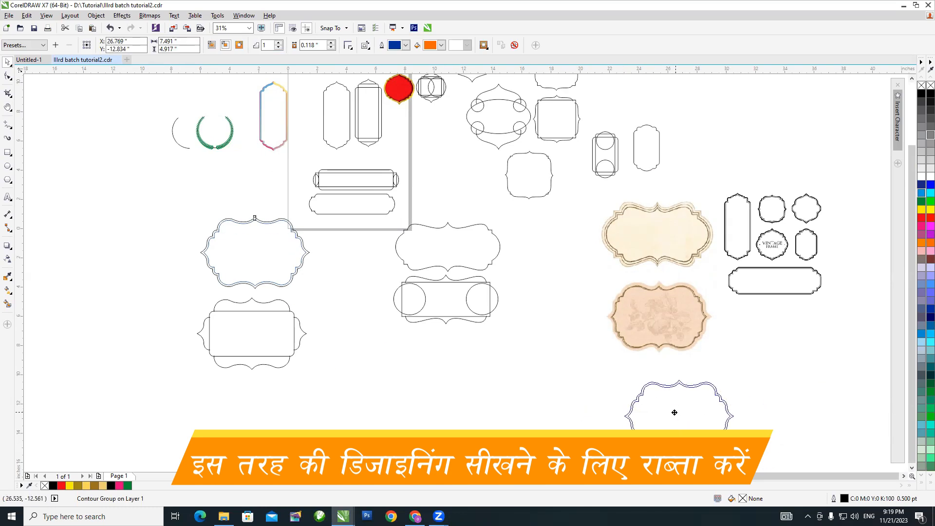
pyautogui.hotkey('ctrl', 'z')
pyautogui.moveTo(173, 300); pyautogui.dragTo(382, 428)
pyautogui.moveTo(250, 329); pyautogui.dragTo(544, 369)
pyautogui.scroll(1, 628, 360)
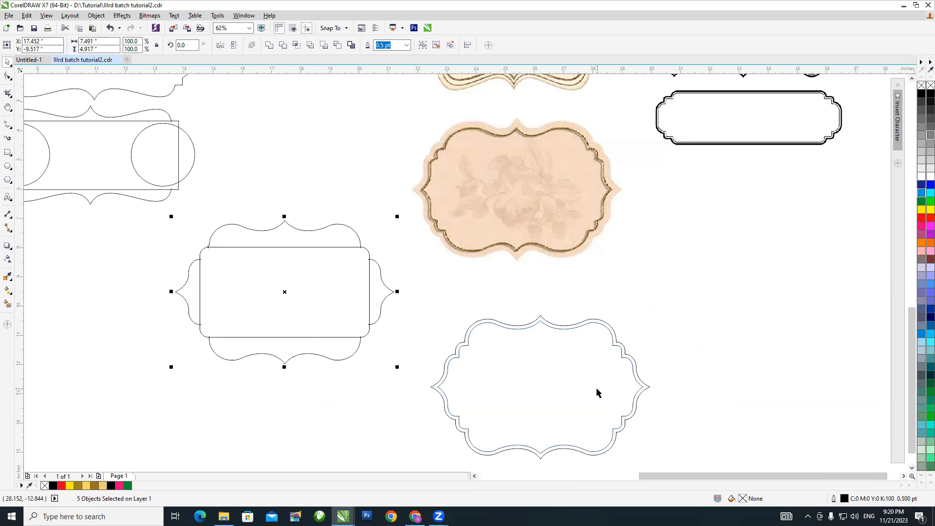
# Move the double-outlined frame up so it sits closer beneath the floral reference frame
pyautogui.click(566, 382)
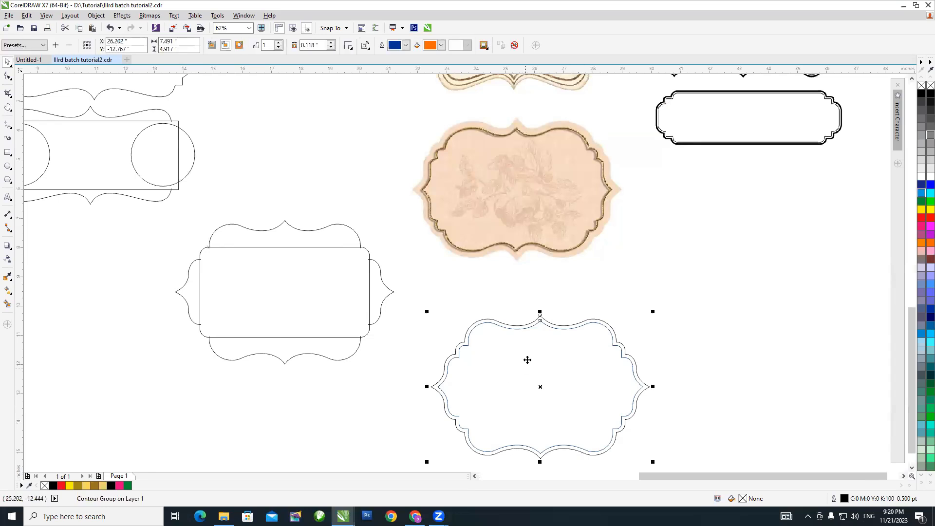
pyautogui.click(536, 288)
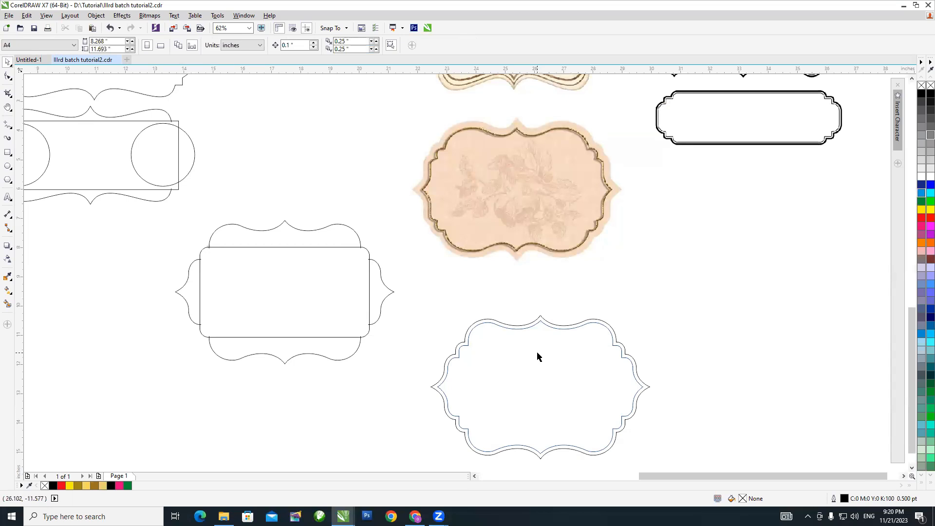
pyautogui.moveTo(538, 360); pyautogui.dragTo(539, 339)
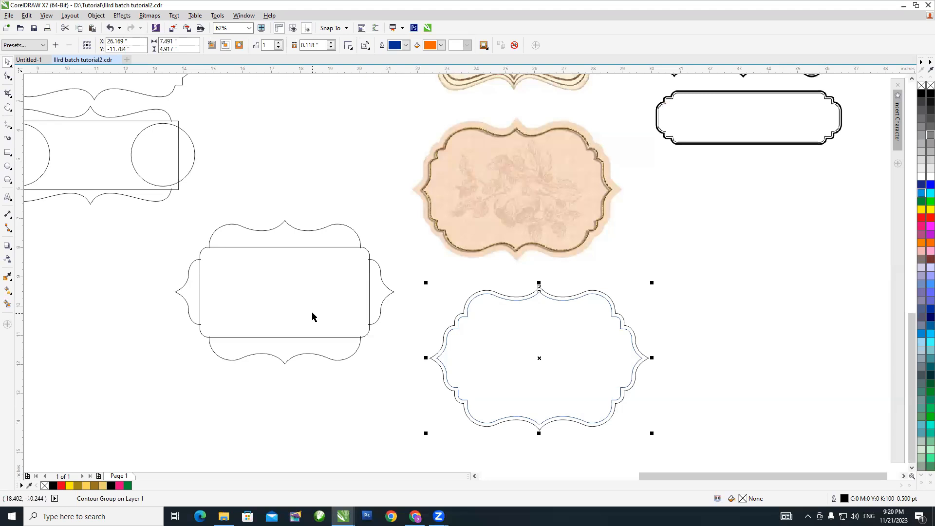
# Draw a rectangle about 5.75 by 3.4 inches in the empty area beside the construction shapes
pyautogui.press('h')
pyautogui.moveTo(277, 305); pyautogui.dragTo(332, 304)
pyautogui.press('space')
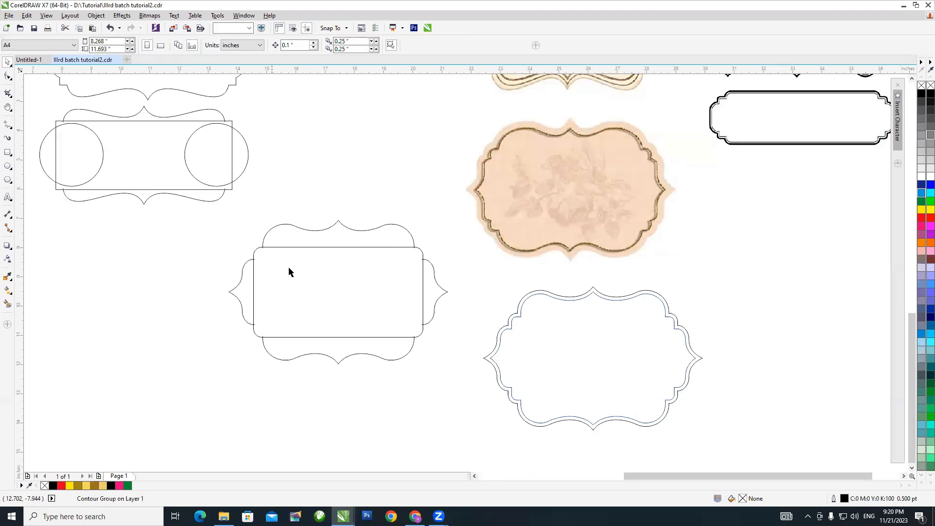
pyautogui.click(324, 292)
pyautogui.press('space')
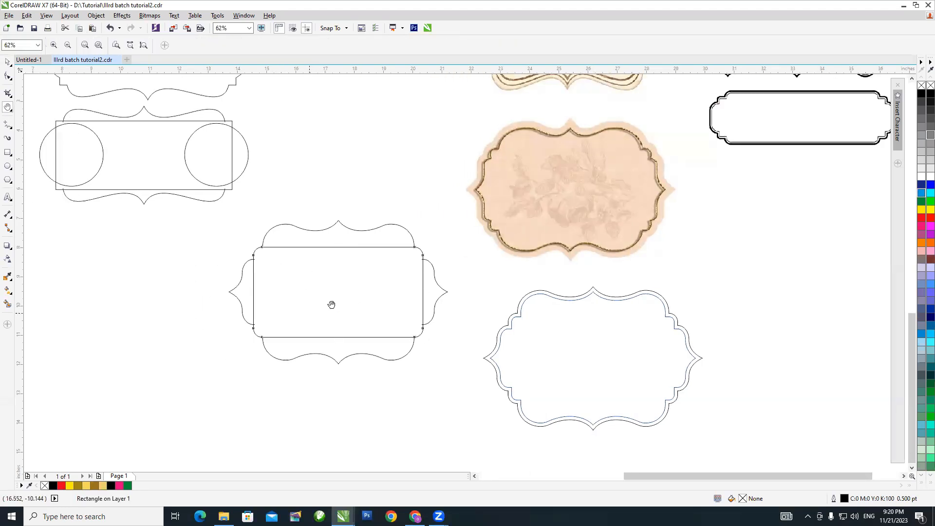
pyautogui.moveTo(390, 305); pyautogui.dragTo(495, 261)
pyautogui.press('space')
pyautogui.click(215, 273)
pyautogui.click(6, 155)
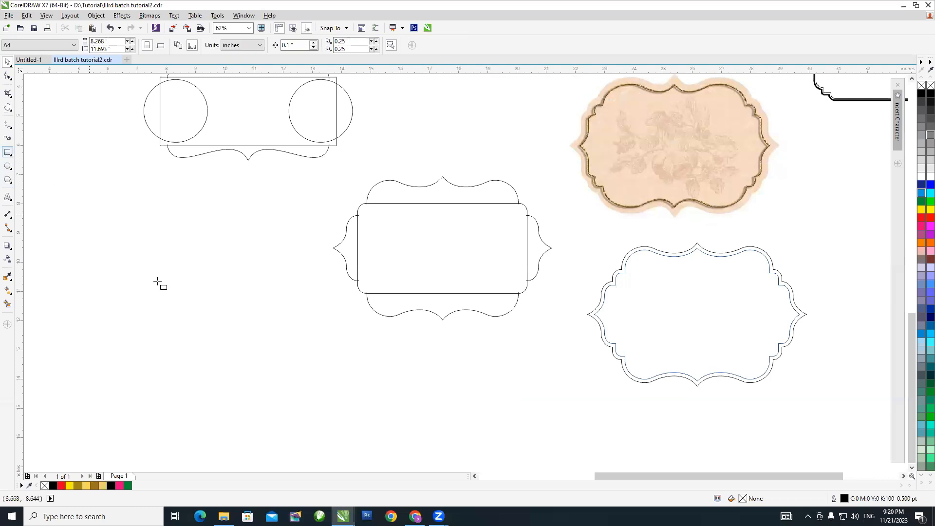
pyautogui.moveTo(93, 228); pyautogui.dragTo(261, 328)
# Round all four corners of the new rectangle to a radius of about 0.267 inches
pyautogui.click(7, 78)
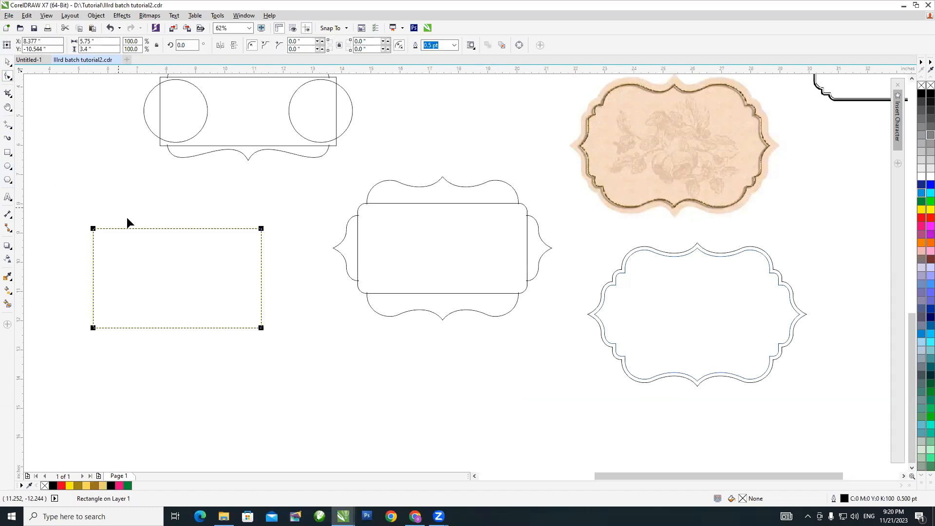
pyautogui.moveTo(93, 230); pyautogui.dragTo(90, 237)
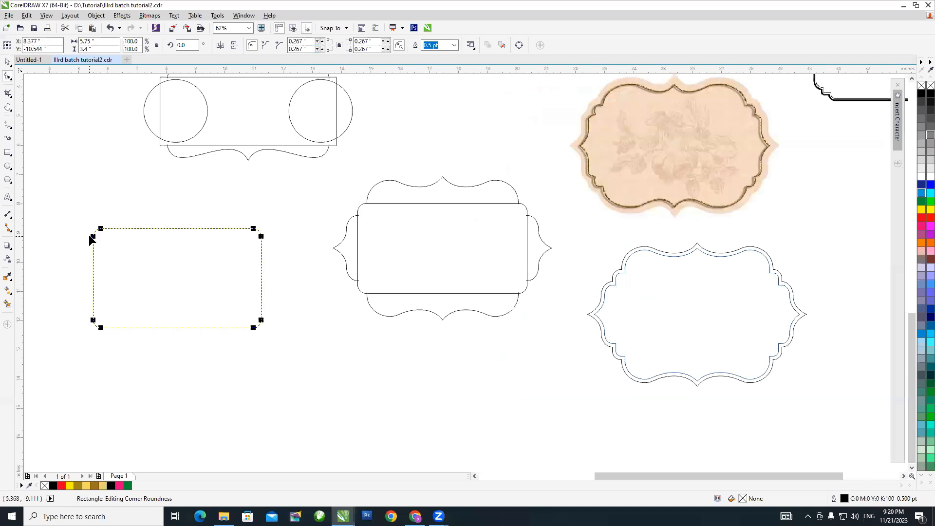
pyautogui.press('space')
# Draw a slanted line about 2.2 inches wide and 1 inch high, rising from near the rectangle's upper-left corner toward its centre
pyautogui.press('F5')
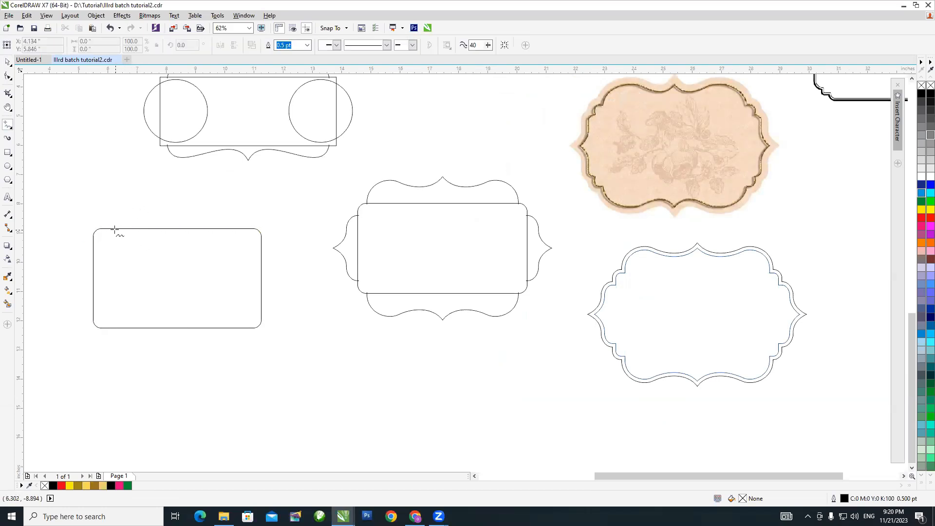
pyautogui.click(113, 228)
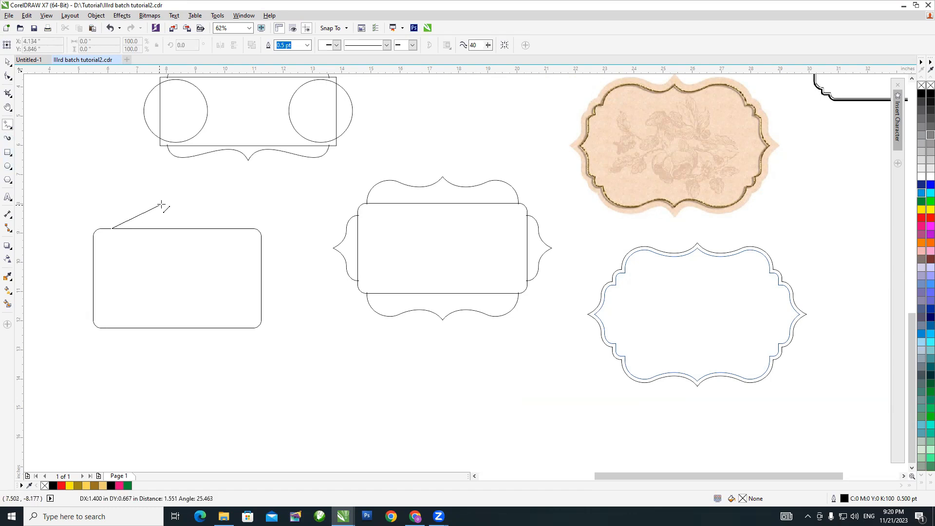
pyautogui.click(177, 201)
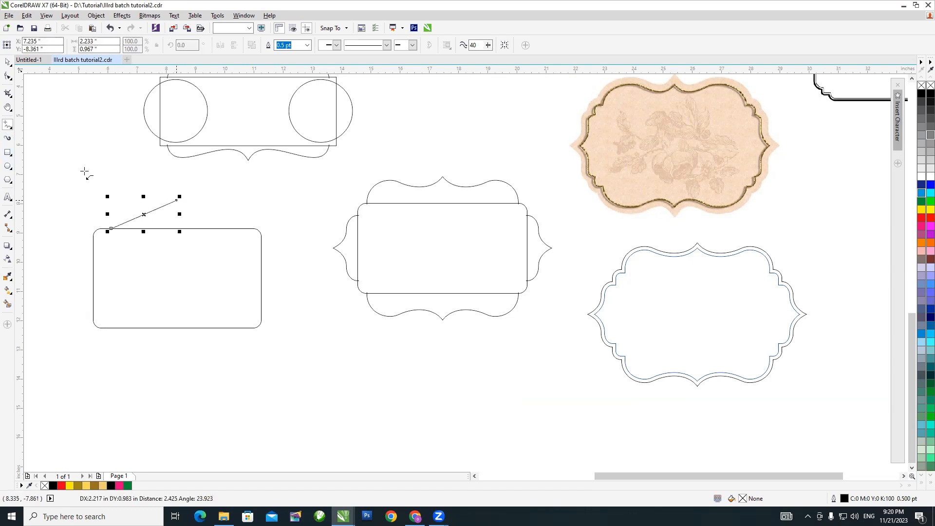
# Bend the slanted line into an S-curve that rises steeply from the rectangle and ends in an upward tip
pyautogui.press('F10')
pyautogui.moveTo(216, 174)
pyautogui.mouseDown()
pyautogui.moveTo(165, 214)
pyautogui.moveTo(137, 224)
pyautogui.moveTo(125, 208)
pyautogui.mouseUp()
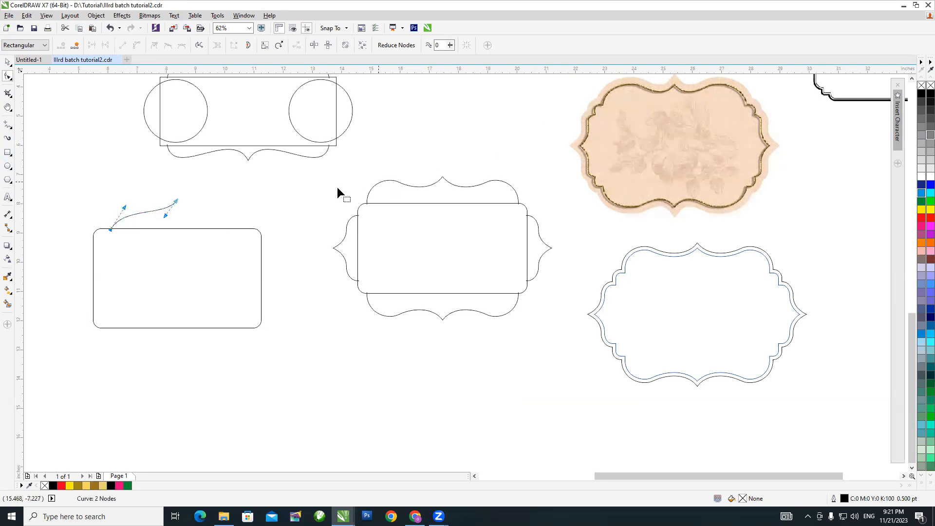
pyautogui.scroll(2, 155, 213)
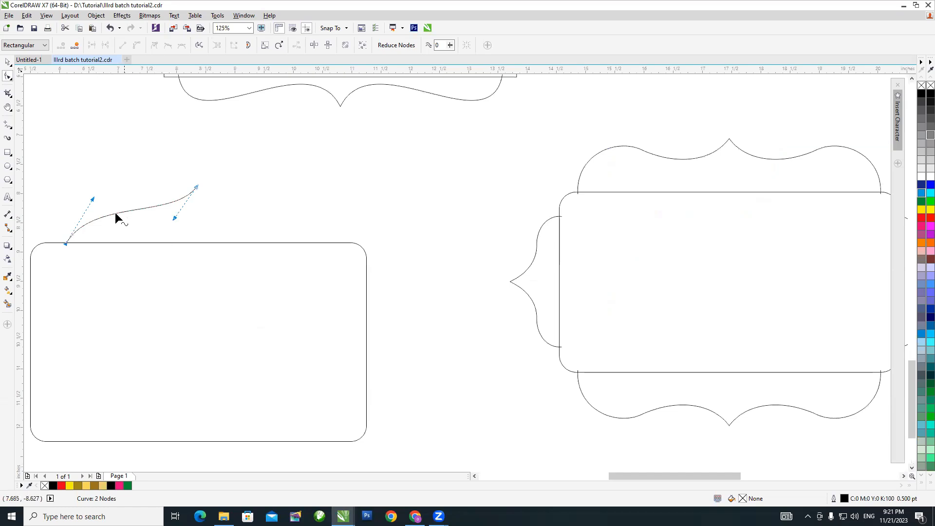
pyautogui.moveTo(92, 199); pyautogui.dragTo(74, 183)
pyautogui.click(174, 232)
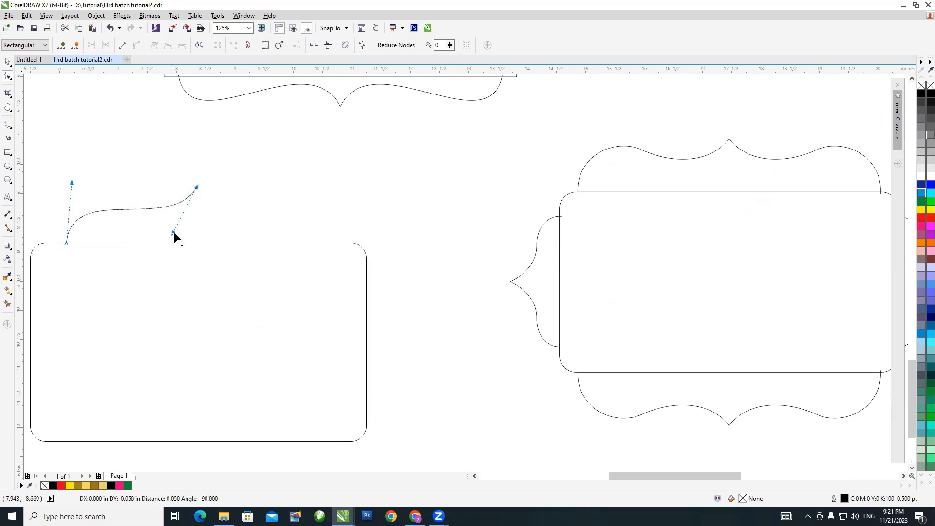
# Group the curve with a mirrored copy on its other side and centre the group horizontally over the rectangle
pyautogui.press('space')
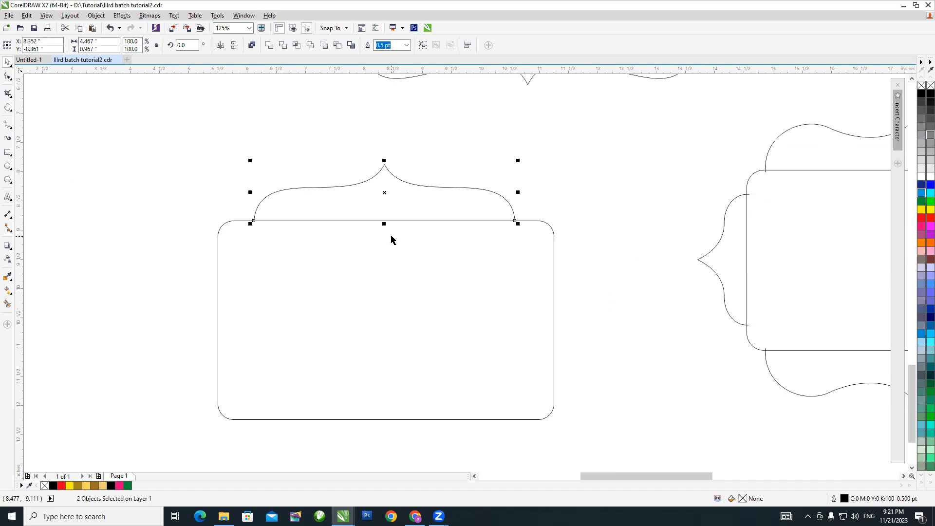
pyautogui.hotkey('ctrl', 'g')
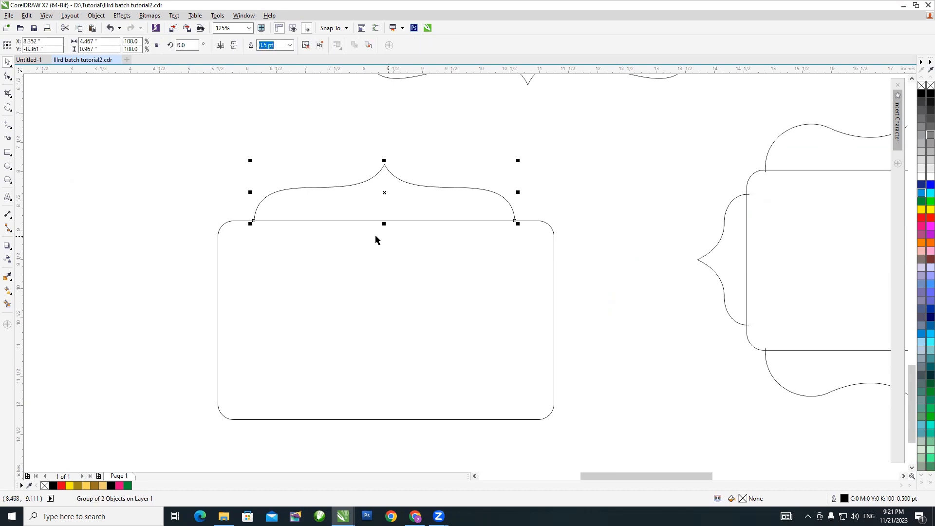
pyautogui.keyDown('shift'); pyautogui.click(218, 265); pyautogui.keyUp('shift')
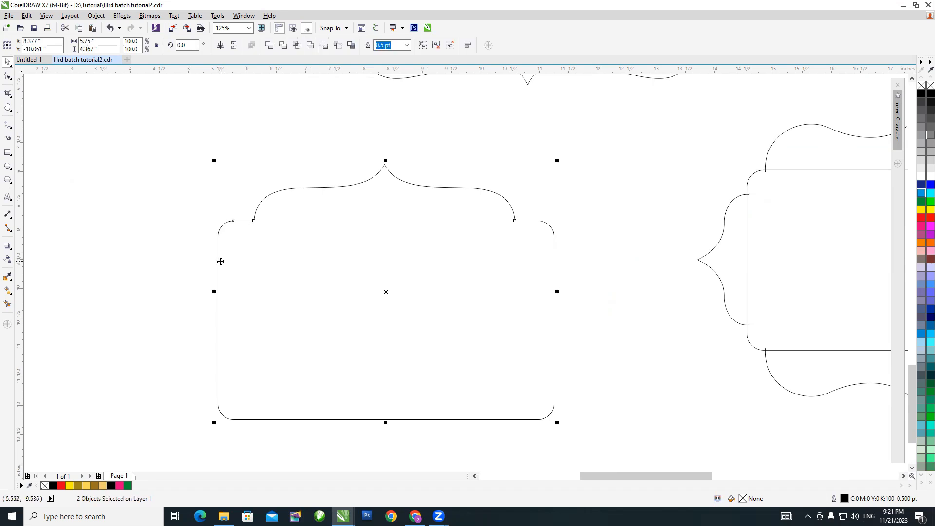
pyautogui.press('c')
pyautogui.click(532, 223)
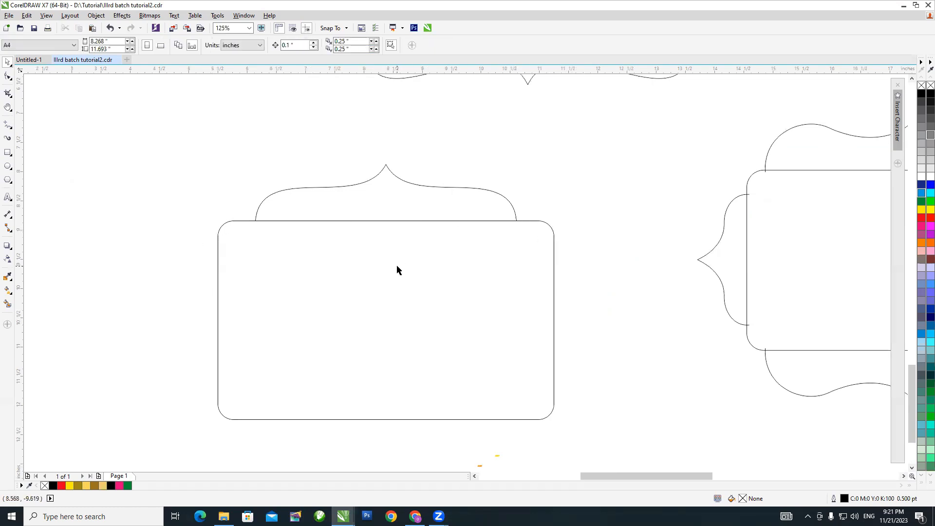
# Add a node midway along the left half of the upper ornament and reshape it into a wave like the reference
pyautogui.click(396, 223)
pyautogui.scroll(-2, 438, 231)
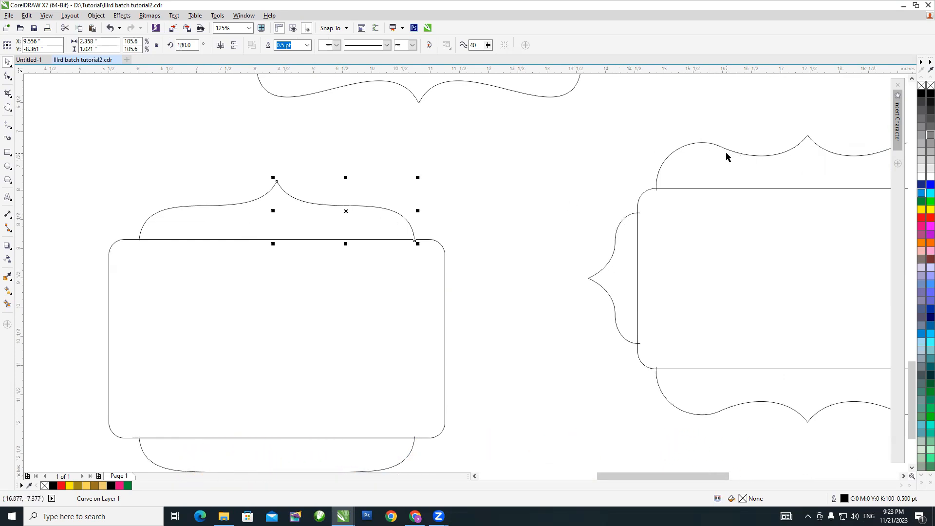
pyautogui.click(205, 211)
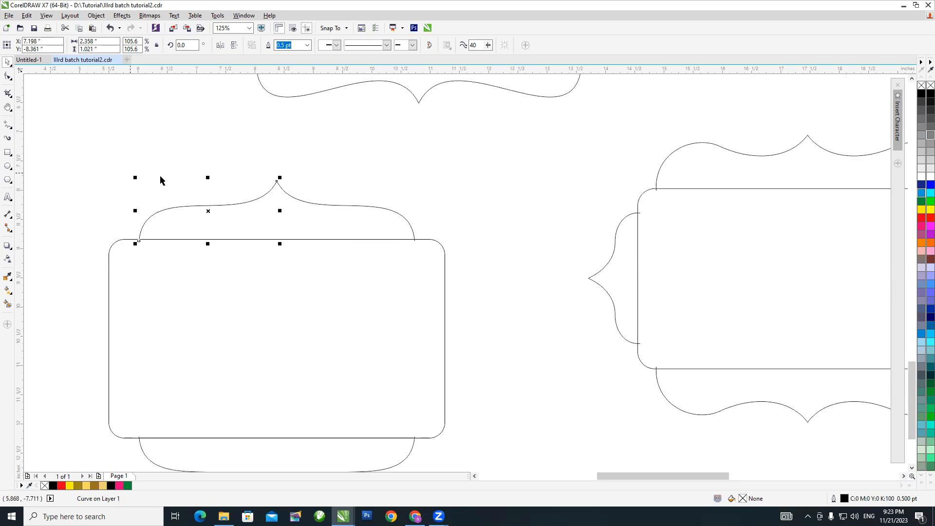
pyautogui.click(7, 76)
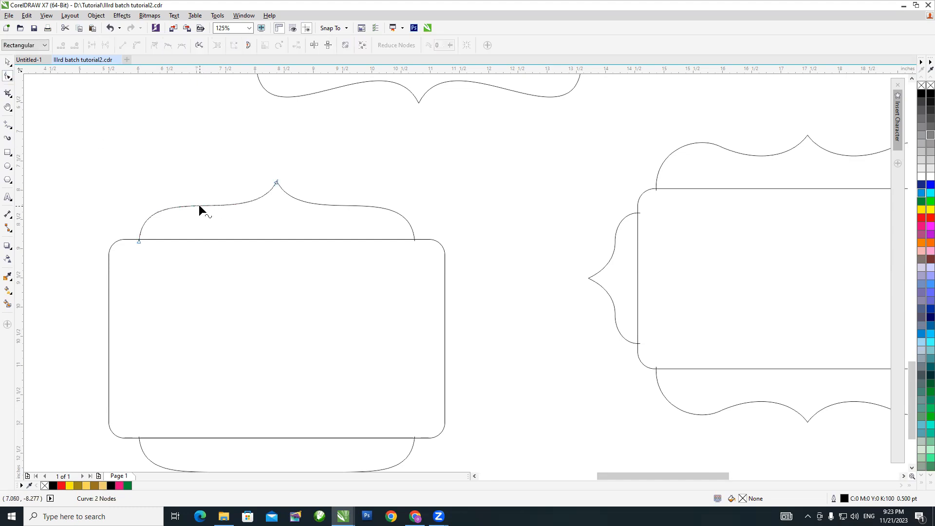
pyautogui.doubleClick(199, 204)
pyautogui.moveTo(200, 206); pyautogui.dragTo(222, 209)
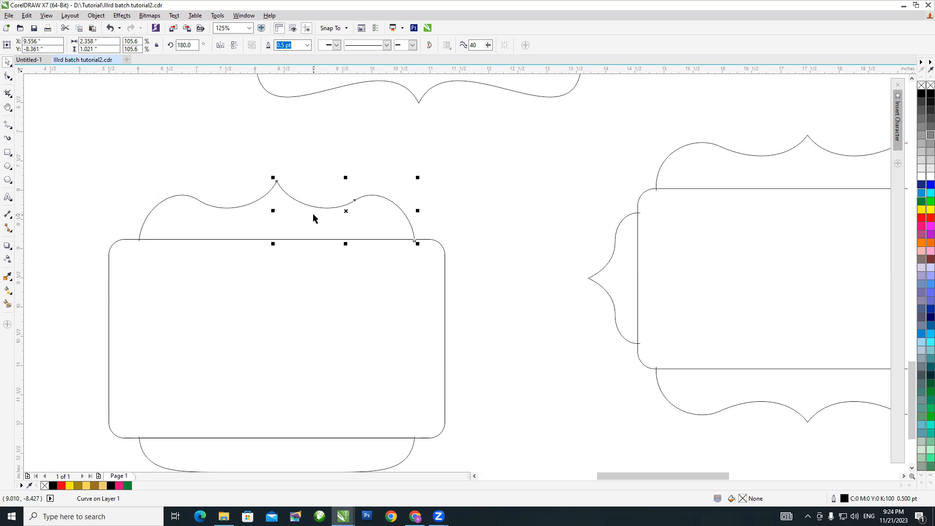
# Place a copy of the upper ornament on the rectangle's left edge, rotated 90° and reduced to about 2.76 inches long
pyautogui.press('h')
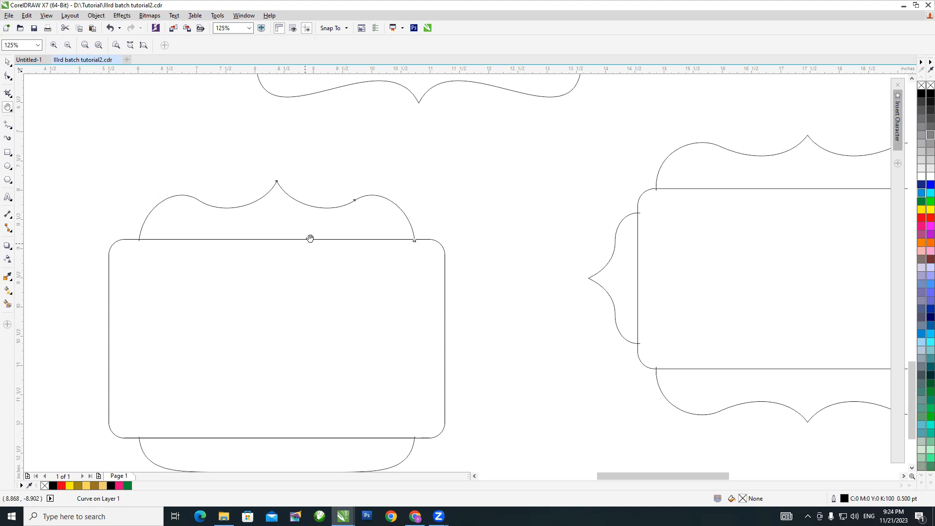
pyautogui.moveTo(310, 238); pyautogui.dragTo(359, 198)
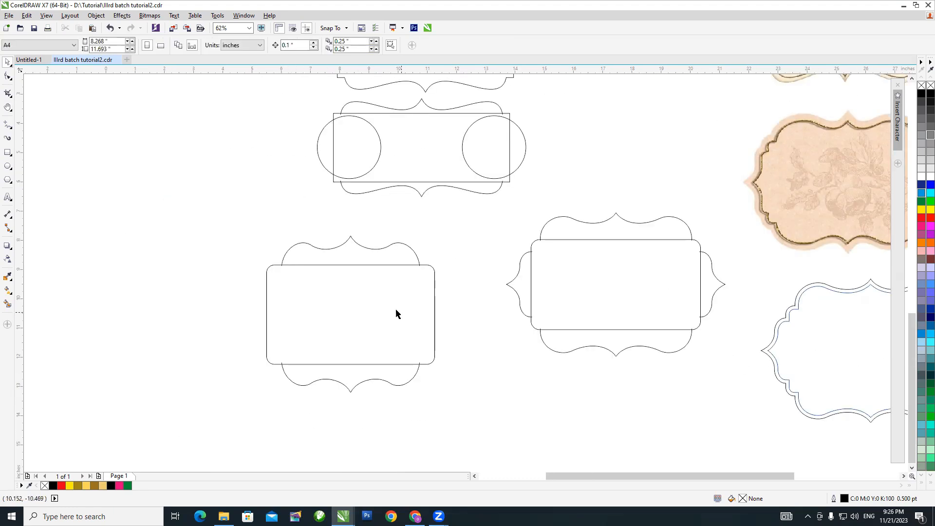
pyautogui.moveTo(267, 226); pyautogui.dragTo(432, 298)
pyautogui.press('h')
pyautogui.scroll(2, 368, 308)
pyautogui.moveTo(368, 308); pyautogui.dragTo(460, 276)
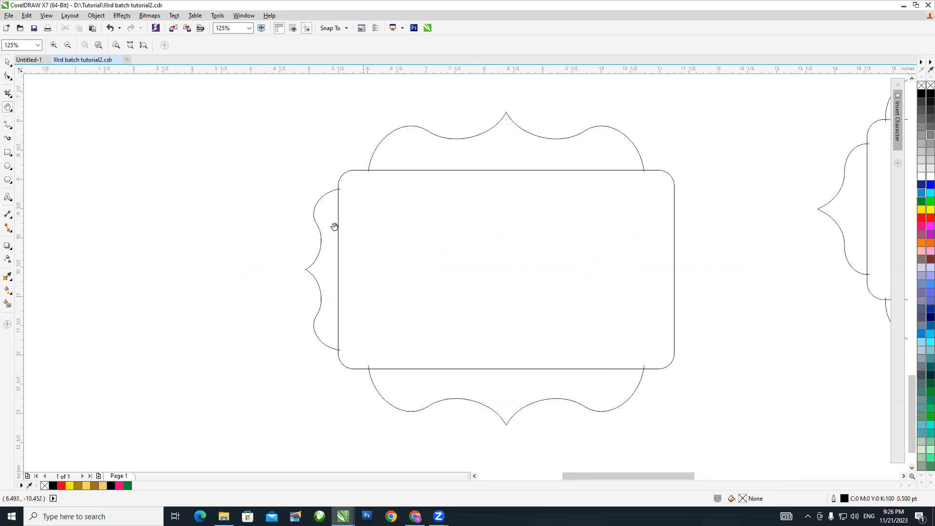
pyautogui.press('space')
pyautogui.click(312, 269)
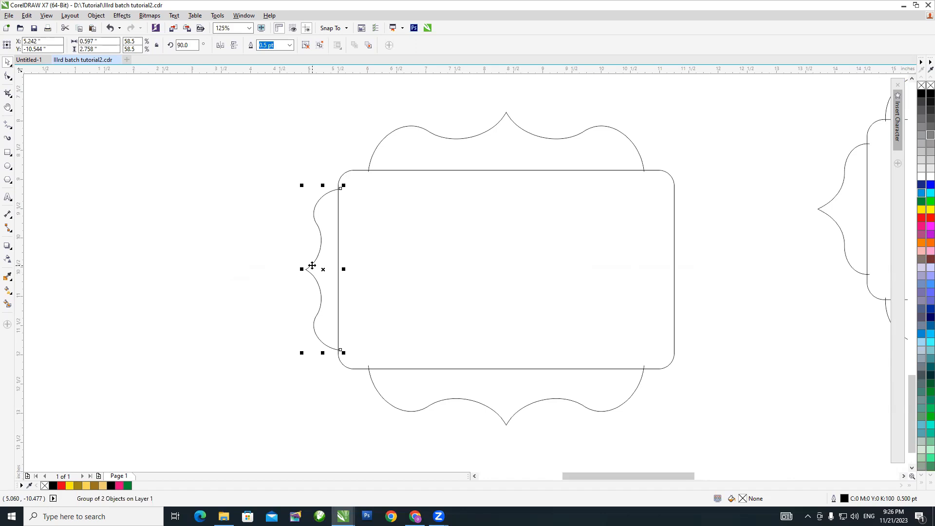
# Ungroup the left ornament, pull its tip outward with the Shape tool, and regroup both halves at about 0.87 inches wide
pyautogui.hotkey('ctrl', 'u')
pyautogui.click(318, 317)
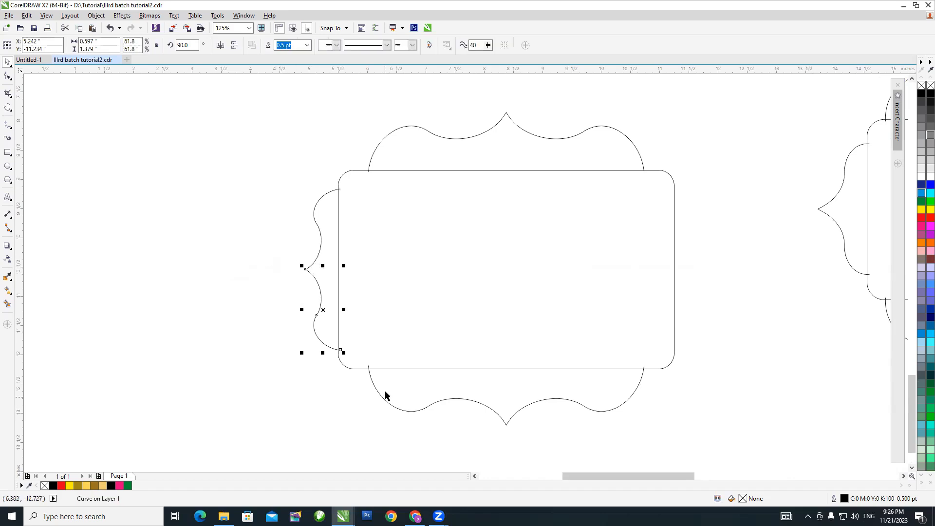
pyautogui.press('F10')
pyautogui.moveTo(292, 271); pyautogui.dragTo(325, 251)
pyautogui.press('space')
pyautogui.keyDown('shift'); pyautogui.click(315, 298); pyautogui.keyUp('shift')
pyautogui.press('h')
pyautogui.moveTo(444, 281); pyautogui.dragTo(396, 273)
# Place a mirrored copy of the left ornament on the rectangle's right edge
pyautogui.press('space')
pyautogui.moveTo(237, 261); pyautogui.dragTo(649, 270)
pyautogui.click(314, 228)
pyautogui.click(315, 230)
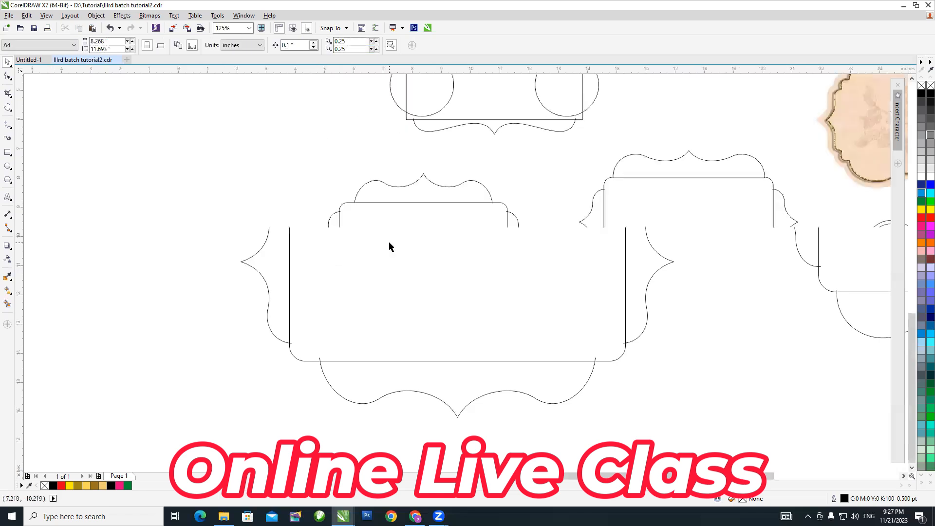
# Create a boundary outline around the rectangle and its four ornaments and place it left of the frame
pyautogui.scroll(-2, 388, 241)
pyautogui.moveTo(537, 348); pyautogui.dragTo(538, 348)
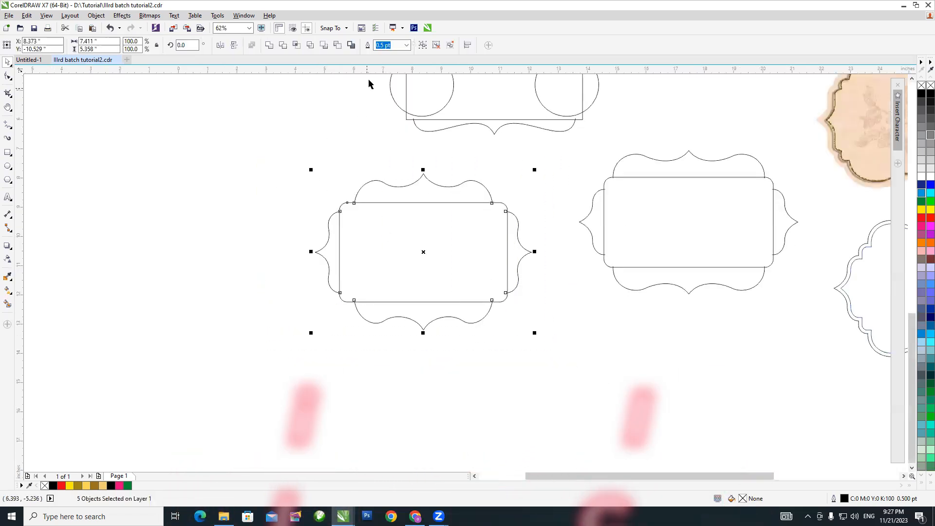
pyautogui.click(259, 181)
pyautogui.hotkey('ctrl', 'v')
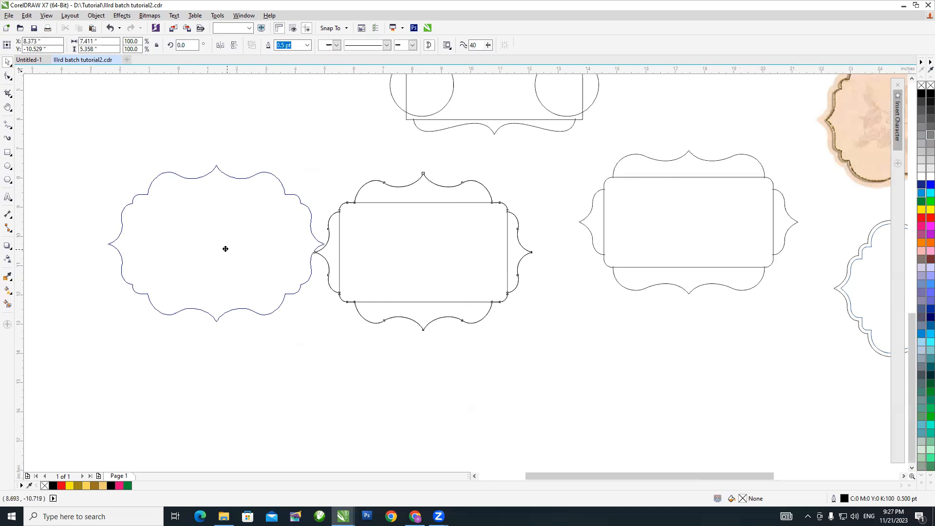
pyautogui.click(259, 242)
pyautogui.click(259, 242)
pyautogui.hotkey('ctrl', 'z')
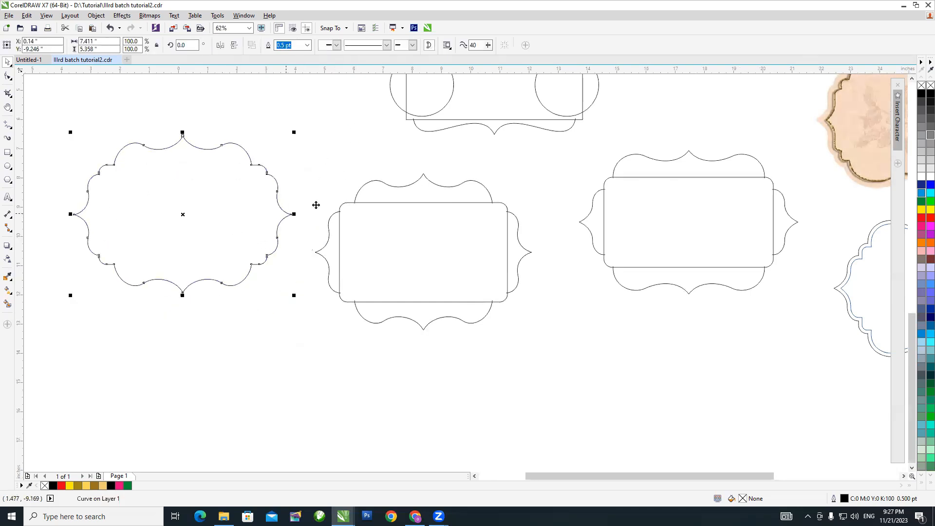
# Reduce the height of both side ornaments together to 2.65 inches, keeping them centred on the rectangle's edges
pyautogui.click(354, 220)
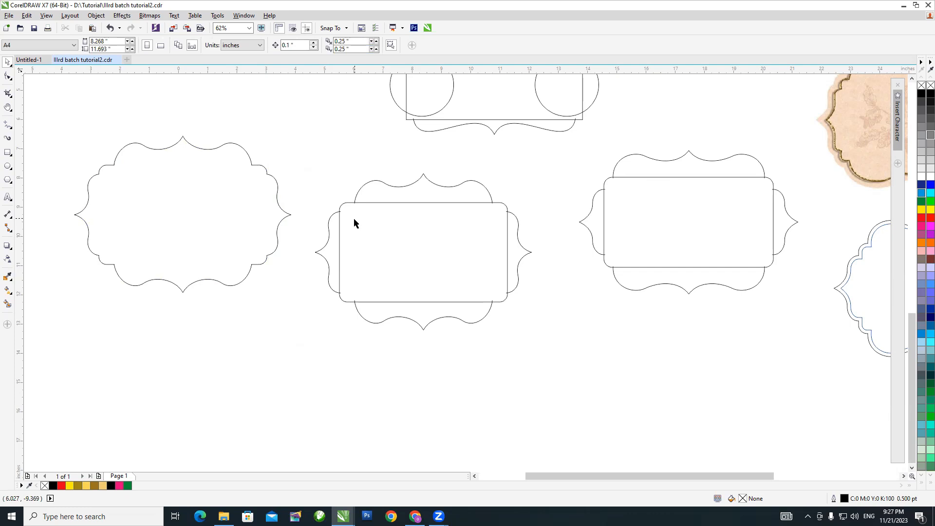
pyautogui.scroll(2, 355, 234)
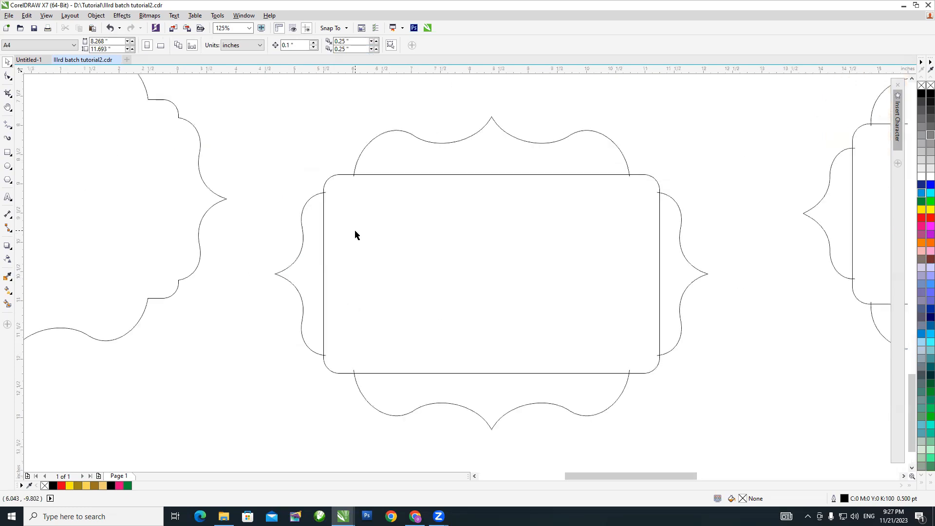
pyautogui.click(310, 203)
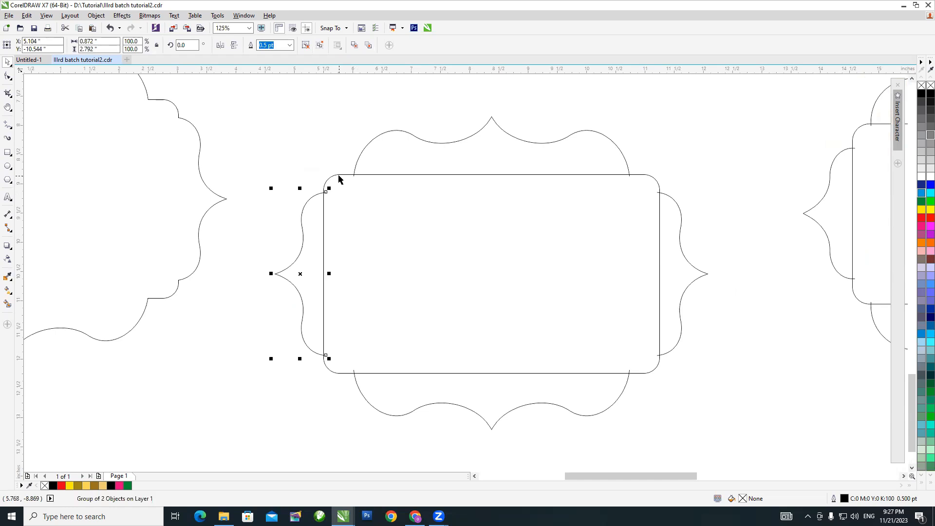
pyautogui.click(338, 177)
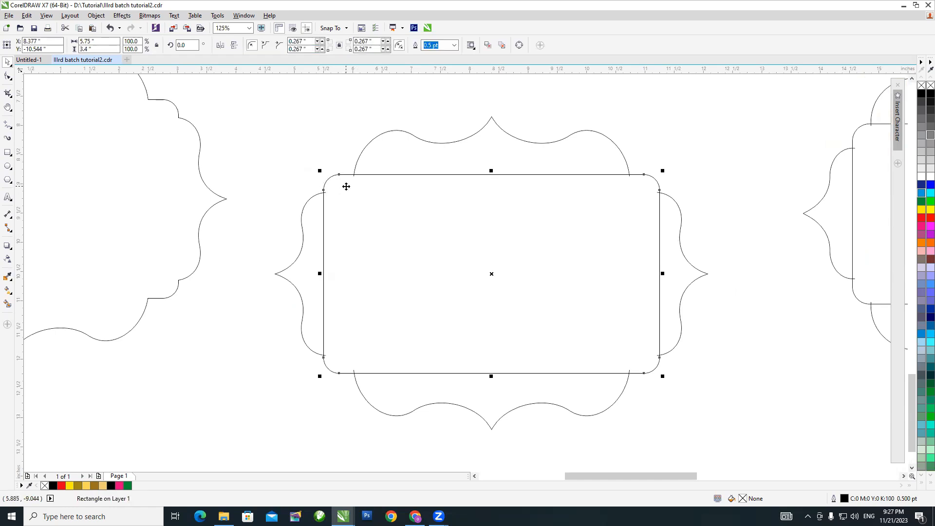
pyautogui.click(303, 212)
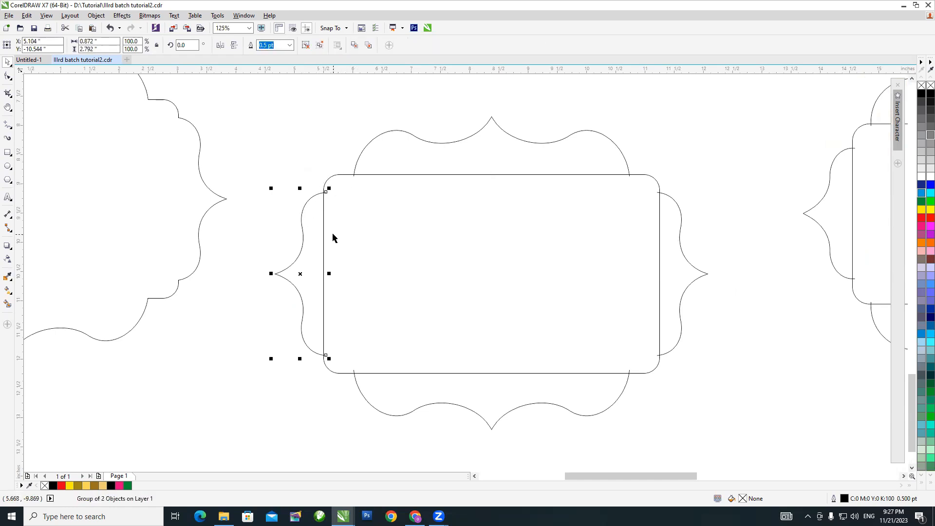
pyautogui.keyDown('shift'); pyautogui.click(680, 209); pyautogui.keyUp('shift')
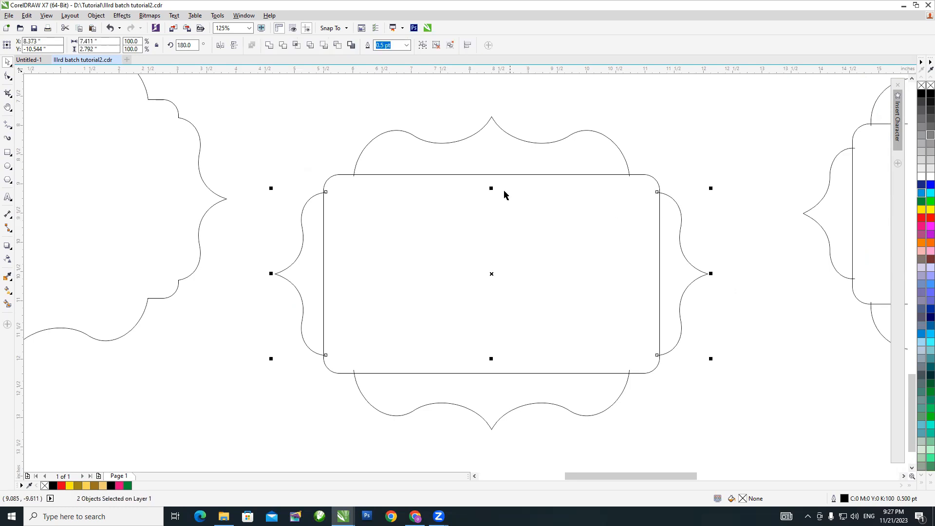
pyautogui.moveTo(493, 189); pyautogui.dragTo(493, 191)
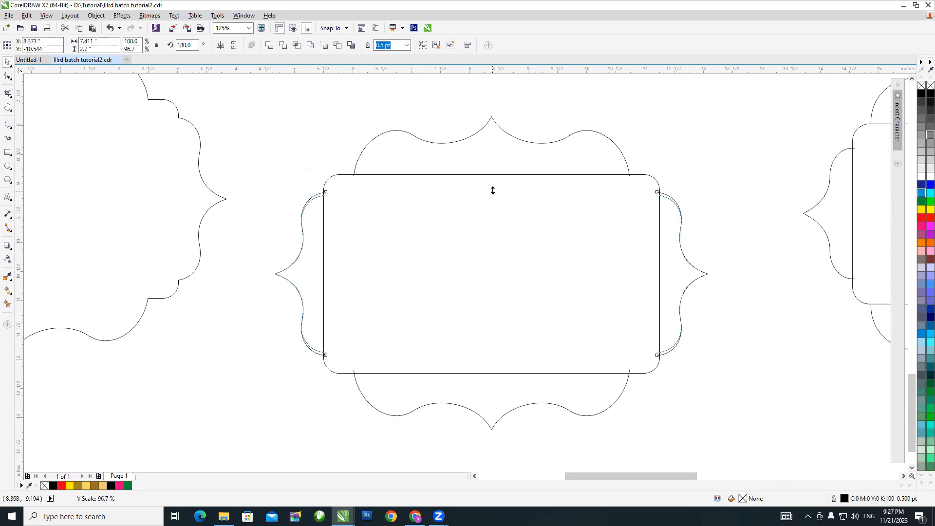
pyautogui.press('Escape')
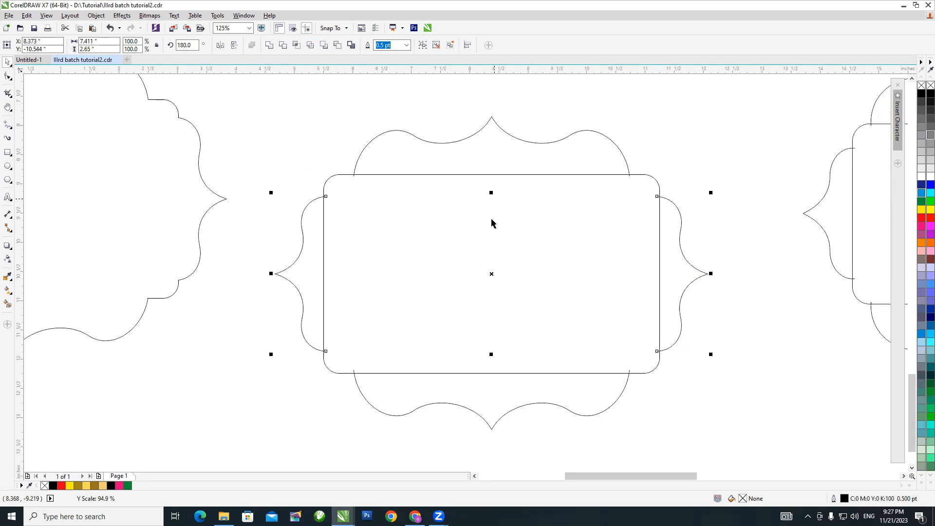
# Widen the upper and lower ornaments together to about 4.97 inches, symmetrically about their centre
pyautogui.click(373, 142)
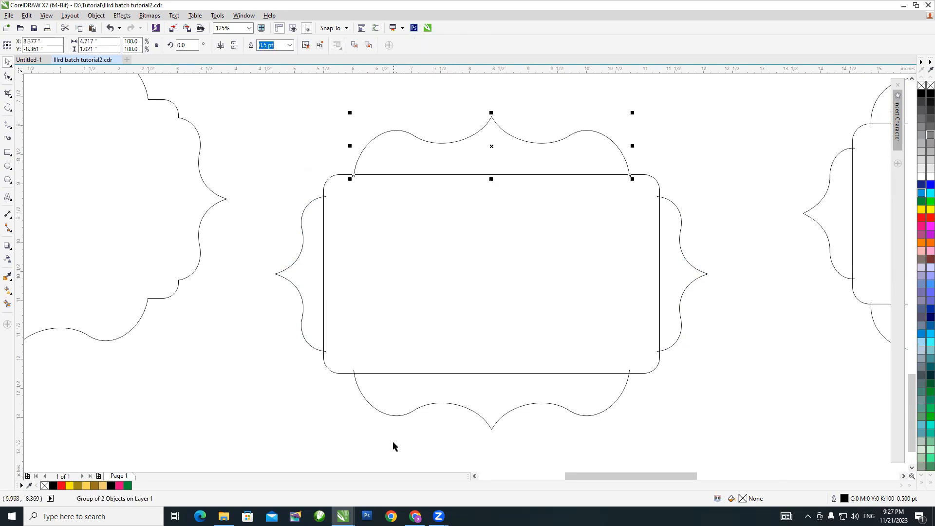
pyautogui.keyDown('shift'); pyautogui.click(386, 414); pyautogui.keyUp('shift')
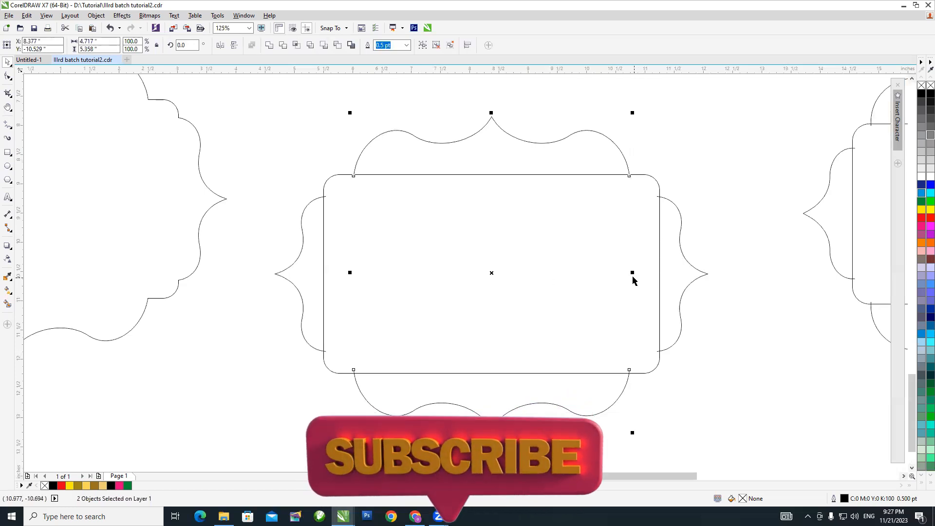
pyautogui.moveTo(632, 273); pyautogui.dragTo(639, 273)
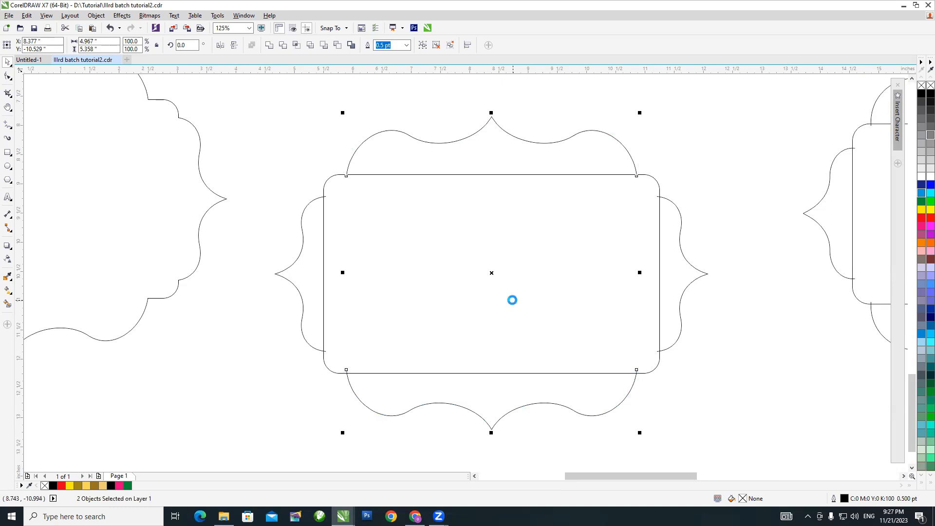
# Replace the earlier outline with a new boundary of the adjusted frame shapes, and delete the source shapes
pyautogui.scroll(-2, 511, 299)
pyautogui.click(620, 200)
pyautogui.moveTo(626, 186)
pyautogui.mouseDown()
pyautogui.moveTo(422, 376)
pyautogui.moveTo(384, 398)
pyautogui.mouseUp()
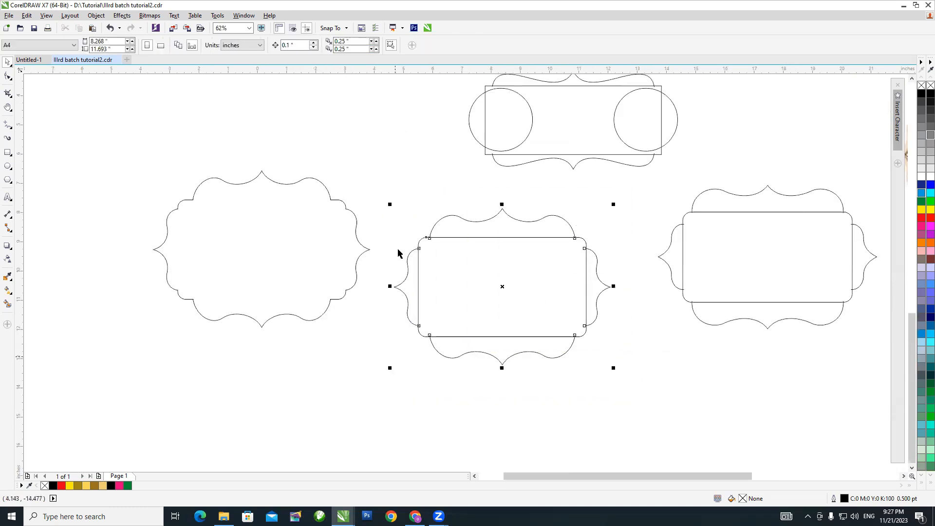
pyautogui.click(411, 376)
pyautogui.hotkey('ctrl', 'v')
pyautogui.click(335, 315)
pyautogui.hotkey('ctrl', 'z')
pyautogui.hotkey('ctrl', 'z')
pyautogui.hotkey('ctrl', 'z')
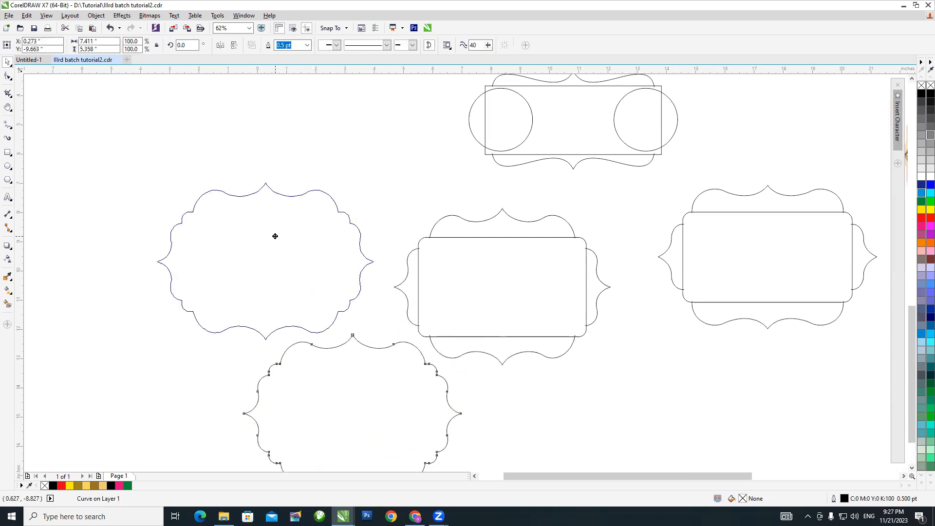
pyautogui.click(321, 285)
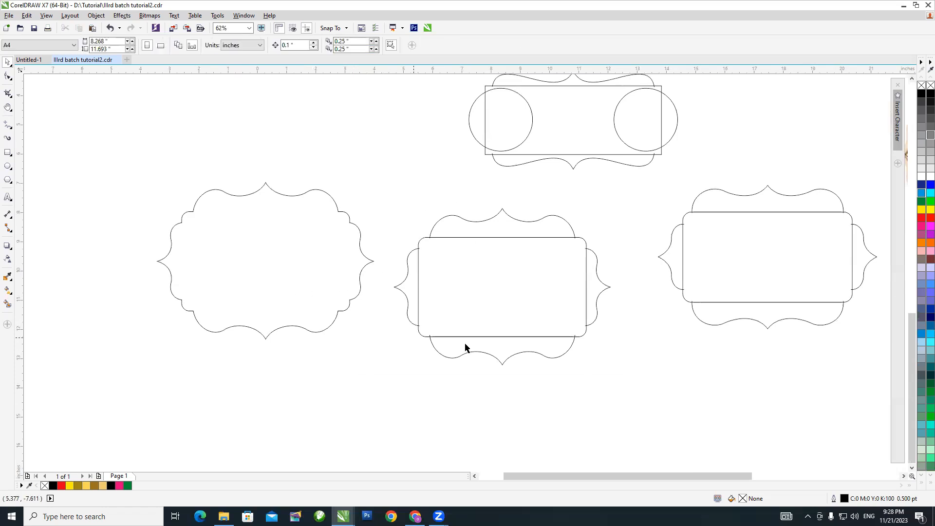
pyautogui.moveTo(379, 189); pyautogui.dragTo(637, 391)
pyautogui.press('Delete')
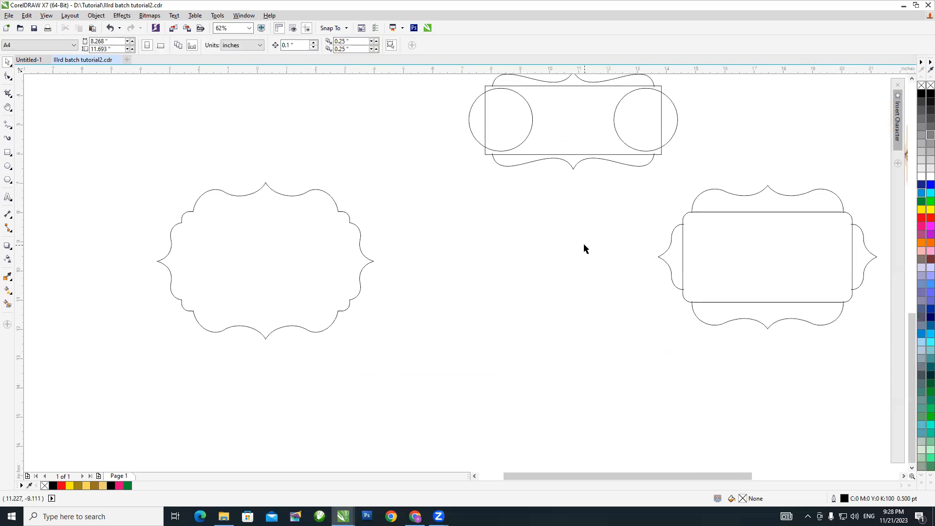
# Try ungrouping the upper ornament of the rectangle-and-circles frame and moving its left half aside
pyautogui.press('h')
pyautogui.moveTo(379, 311); pyautogui.dragTo(376, 319)
pyautogui.moveTo(758, 160); pyautogui.dragTo(407, 297)
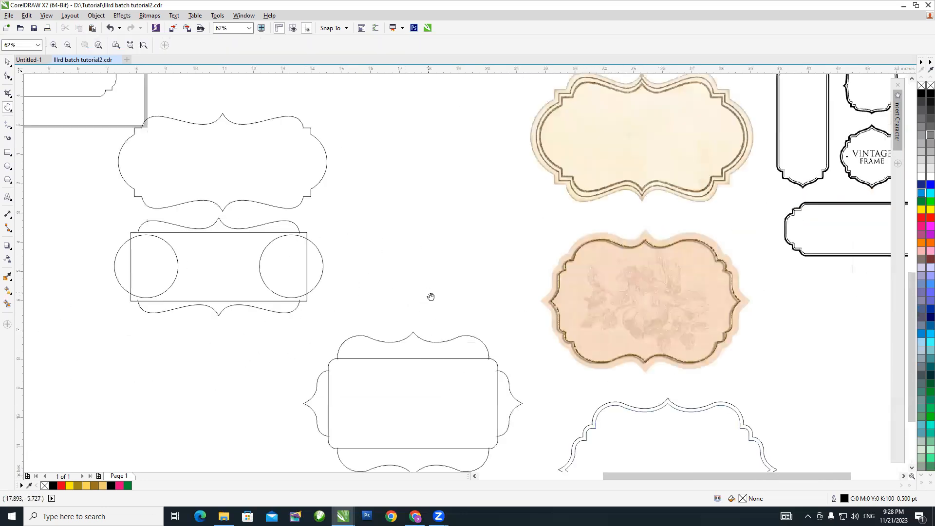
pyautogui.moveTo(596, 154); pyautogui.dragTo(608, 190)
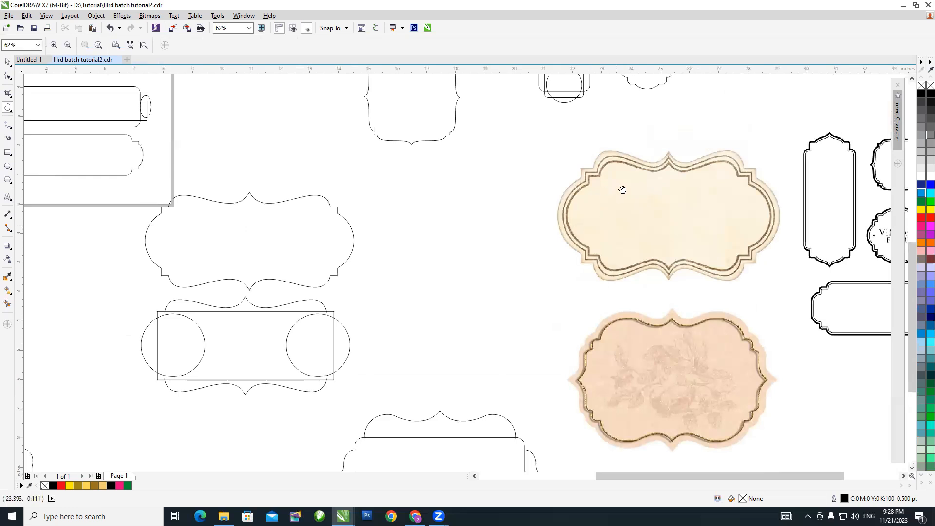
pyautogui.moveTo(280, 316); pyautogui.dragTo(351, 271)
pyautogui.press('space')
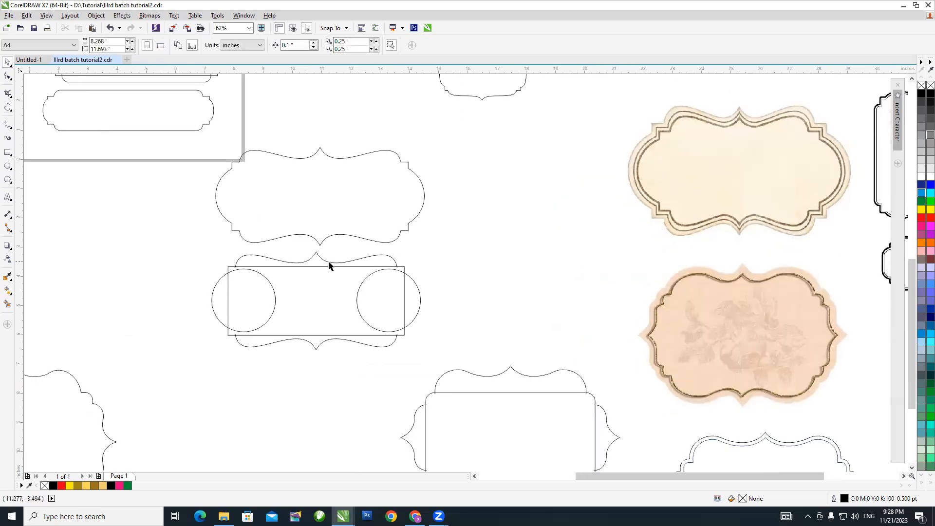
pyautogui.click(306, 263)
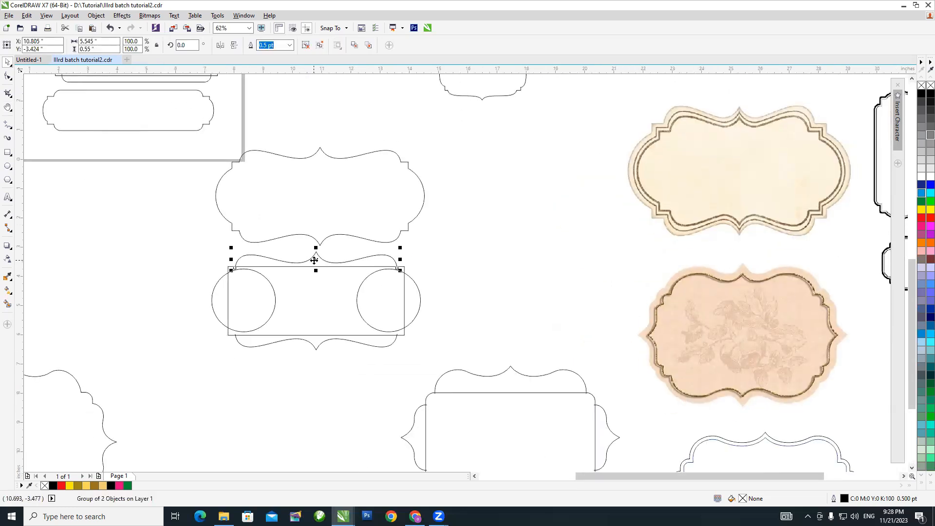
pyautogui.hotkey('ctrl', 'u')
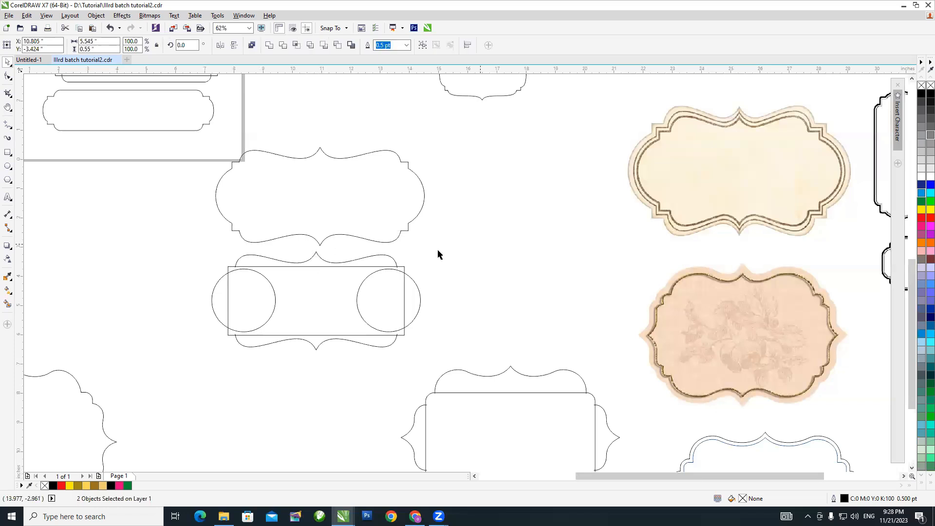
pyautogui.click(310, 263)
pyautogui.moveTo(308, 262); pyautogui.dragTo(166, 242)
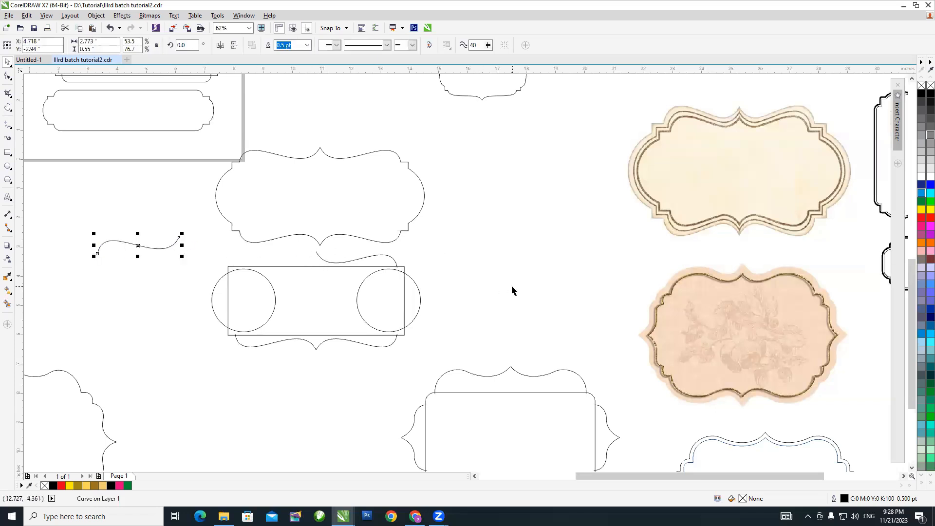
pyautogui.hotkey('ctrl', 'z')
pyautogui.press('Escape')
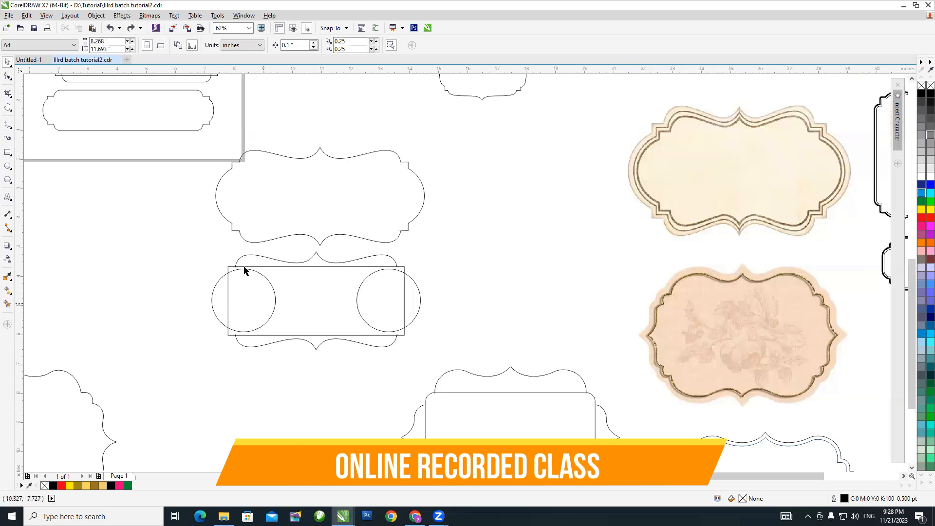
# Move the round-ended frame outline up and to the right, to about X 13.4 and Y -0.76 inches
pyautogui.click(403, 167)
pyautogui.moveTo(403, 167); pyautogui.dragTo(475, 152)
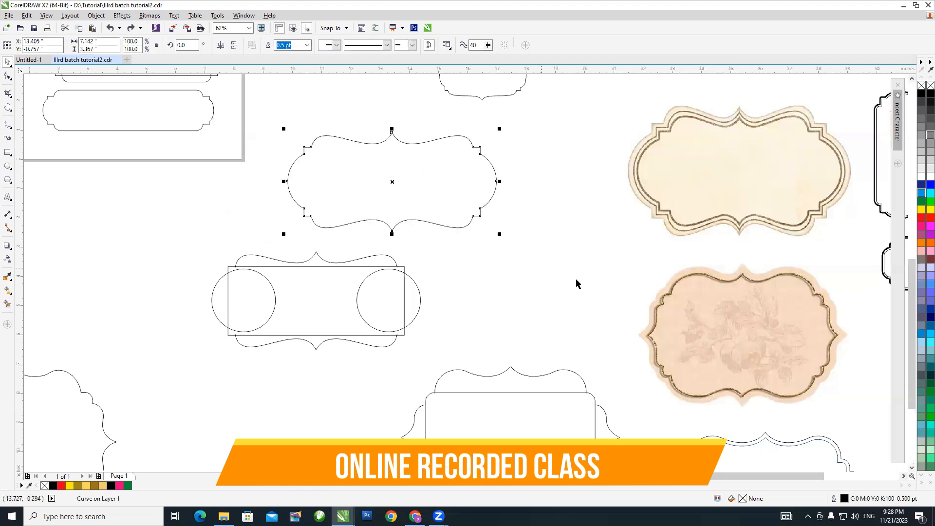
pyautogui.click(462, 242)
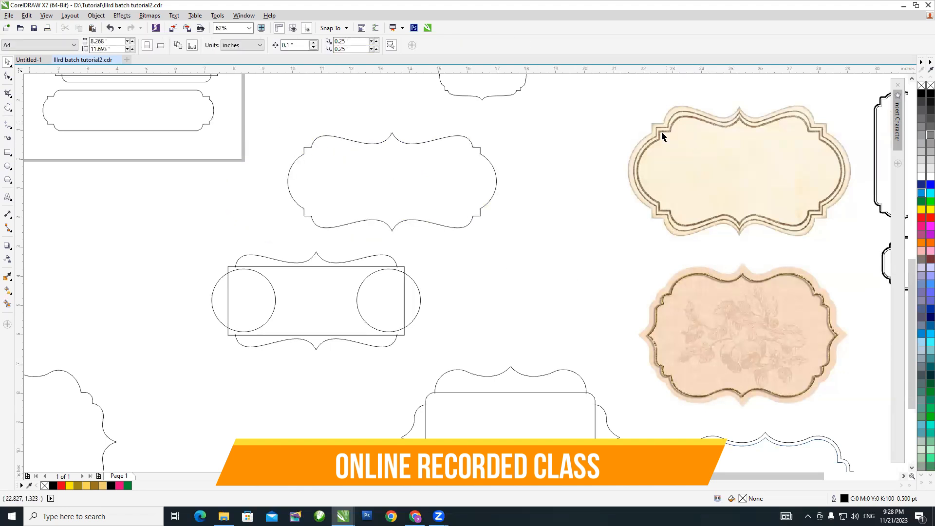
pyautogui.click(369, 179)
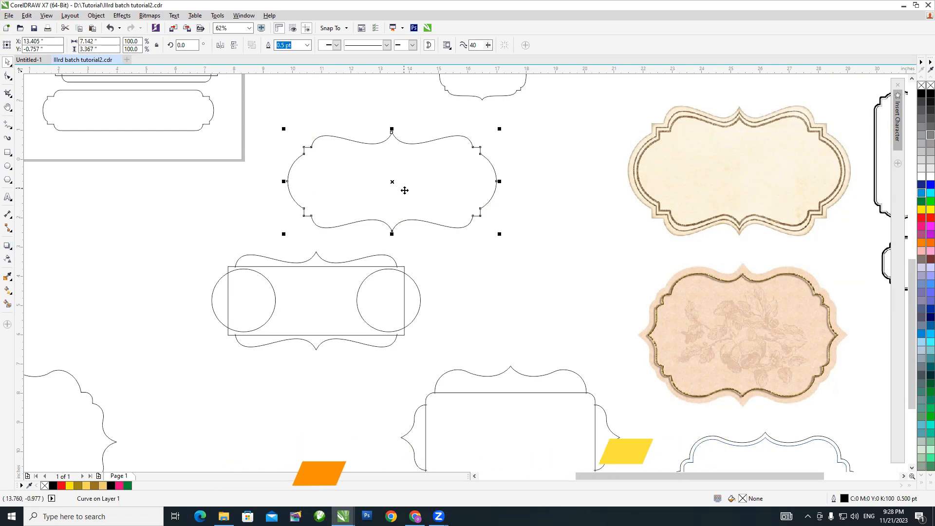
# Examine the long horizontal label on the page, its construction shapes and the vertical frames above it
pyautogui.press('h')
pyautogui.moveTo(401, 190); pyautogui.dragTo(474, 313)
pyautogui.moveTo(257, 213); pyautogui.dragTo(400, 273)
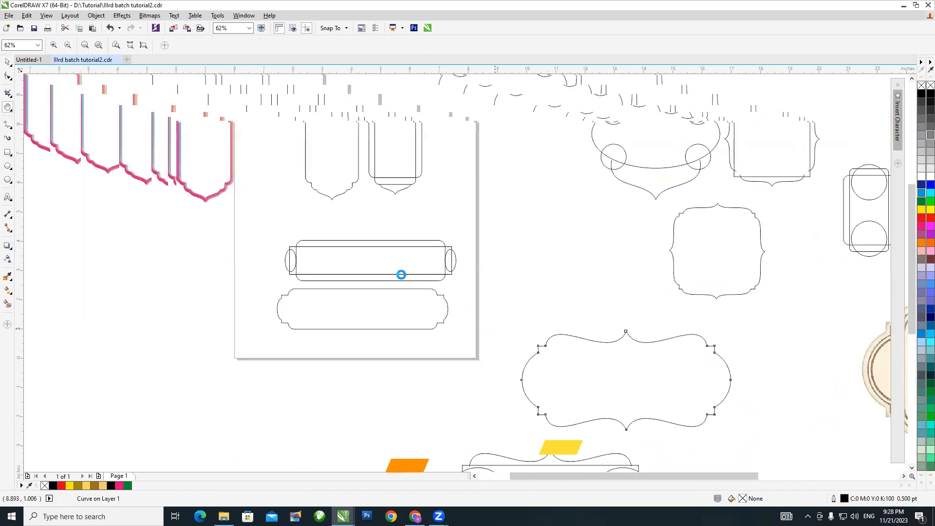
pyautogui.scroll(3, 379, 279)
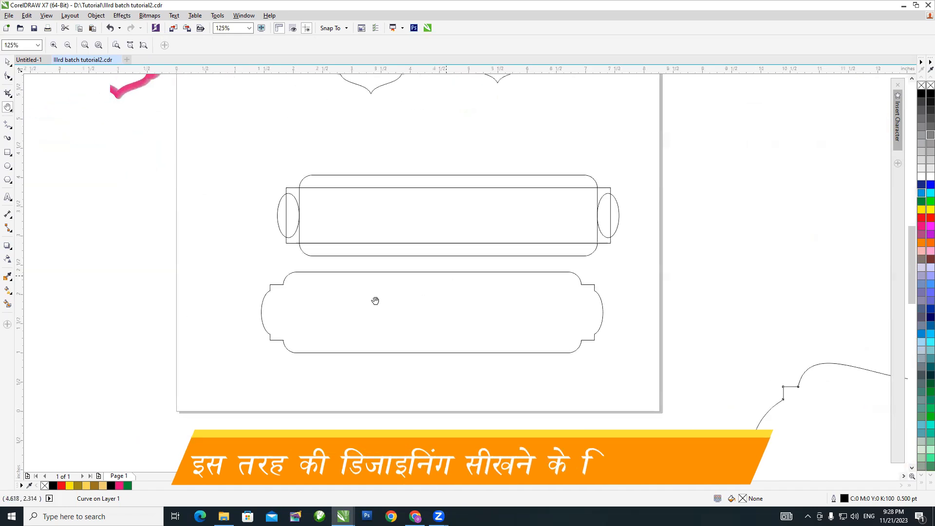
pyautogui.press('space')
pyautogui.press('space')
pyautogui.click(197, 323)
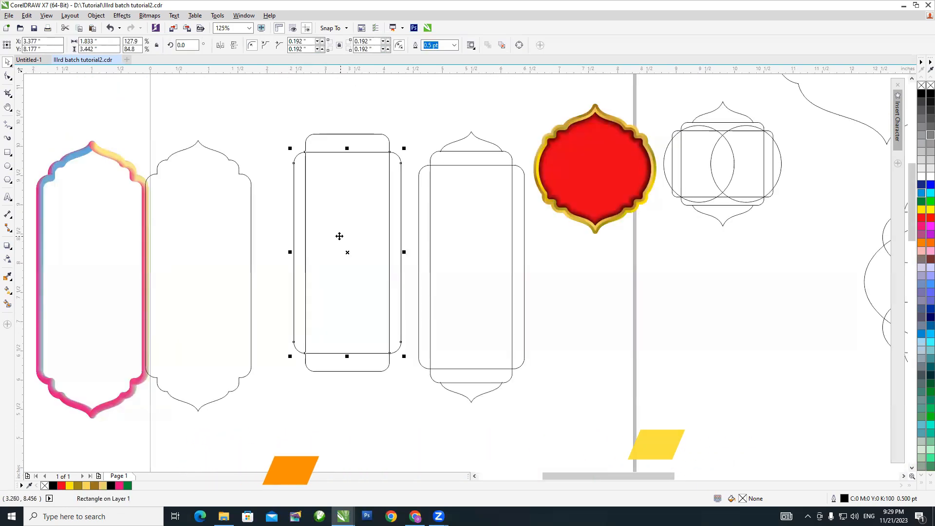
# Try adjusting the corner rounding of the wider of the two overlapping vertical rectangles with the Shape tool
pyautogui.click(8, 76)
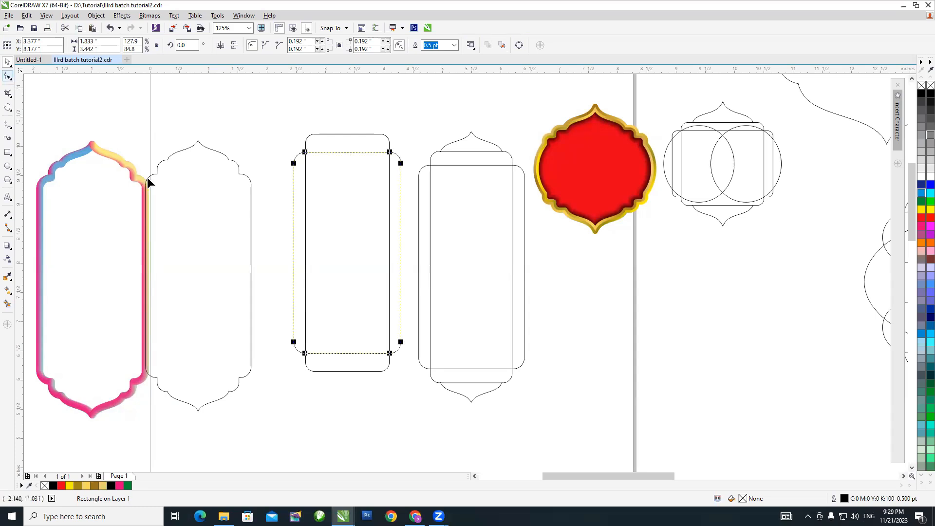
pyautogui.moveTo(304, 152); pyautogui.dragTo(312, 135)
pyautogui.press('space')
pyautogui.click(361, 226)
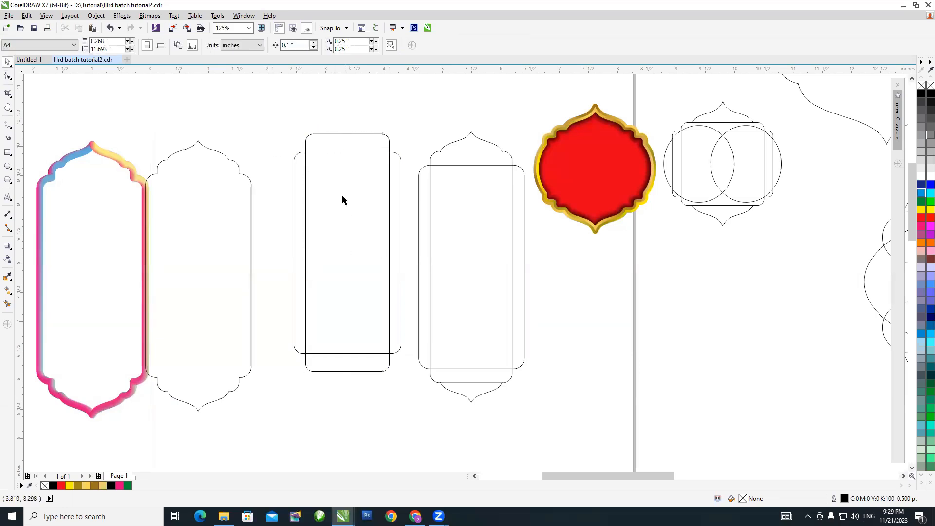
# Draw a slanted line about 0.55 by 0.475 inches above the narrower vertical rectangle and bend it into an S-shaped curve
pyautogui.press('h')
pyautogui.moveTo(356, 212); pyautogui.dragTo(402, 280)
pyautogui.press('space')
pyautogui.press('F10')
pyautogui.click(360, 189)
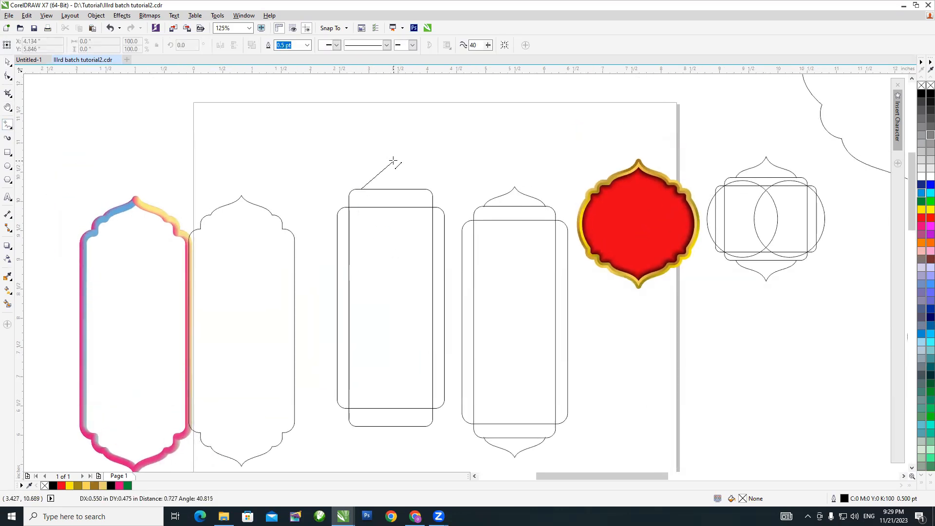
pyautogui.scroll(1, 383, 177)
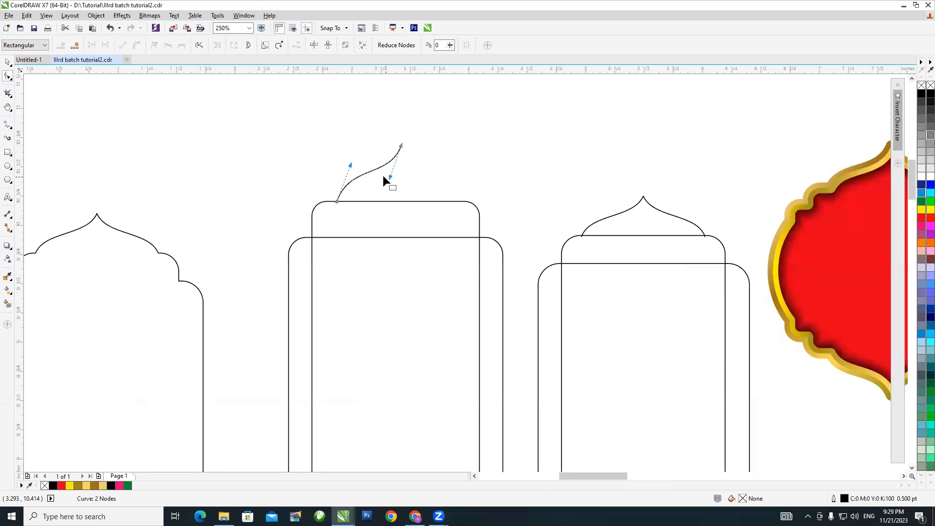
pyautogui.moveTo(391, 178); pyautogui.dragTo(392, 184)
# Mirror a copy of the S-curve horizontally to form a pointed ornament and group the two halves
pyautogui.press('space')
pyautogui.moveTo(333, 172); pyautogui.dragTo(375, 178)
pyautogui.keyDown('shift'); pyautogui.click(373, 174); pyautogui.keyUp('shift')
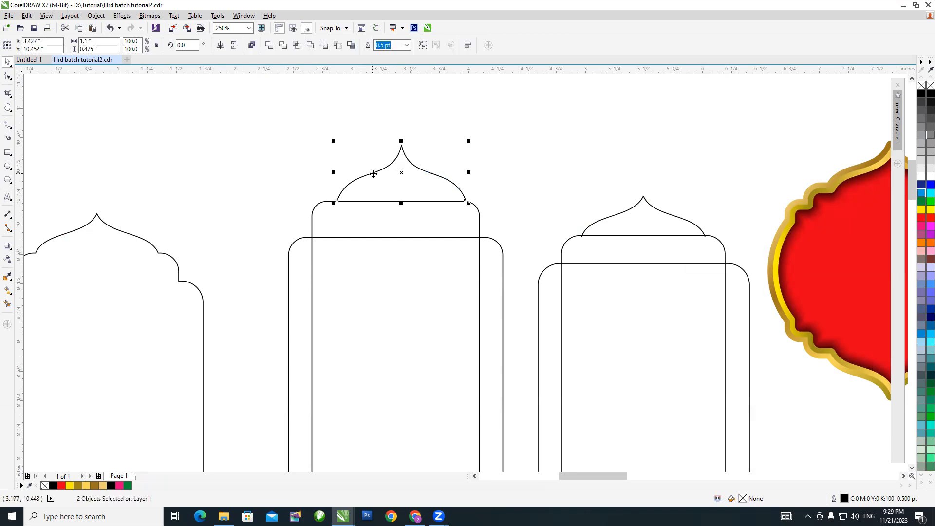
pyautogui.hotkey('ctrl', 'g')
# Center the pointed ornament horizontally on the narrower rectangle and lower it slightly so its ends overlap the rectangle's upper edge
pyautogui.keyDown('shift'); pyautogui.click(368, 202); pyautogui.keyUp('shift')
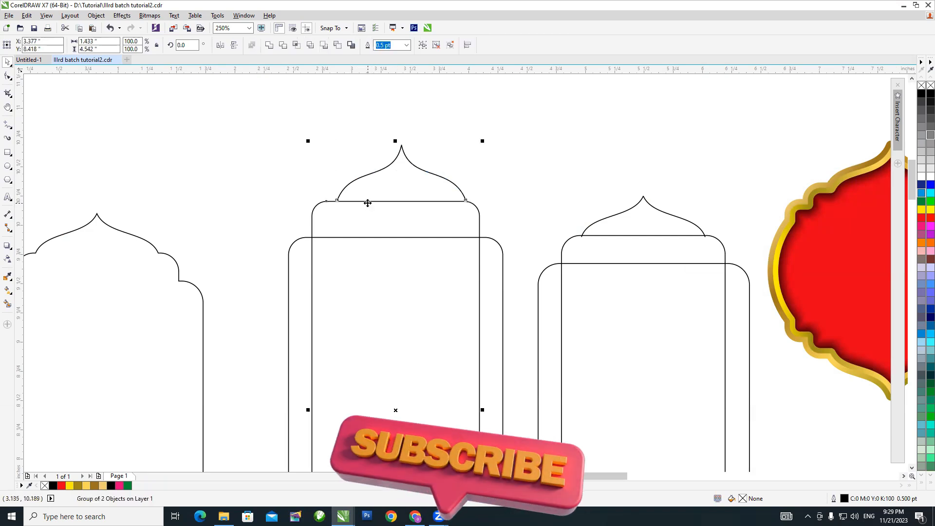
pyautogui.press('c')
pyautogui.click(426, 227)
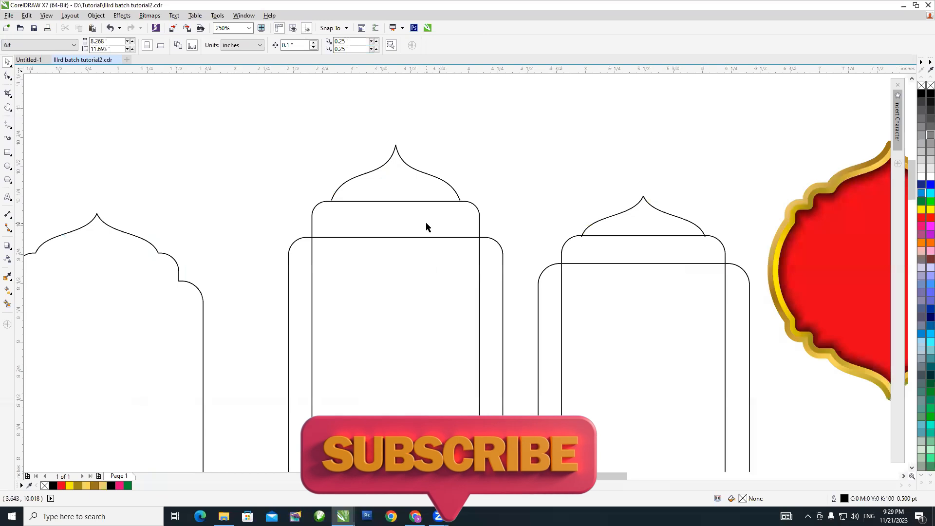
pyautogui.click(392, 175)
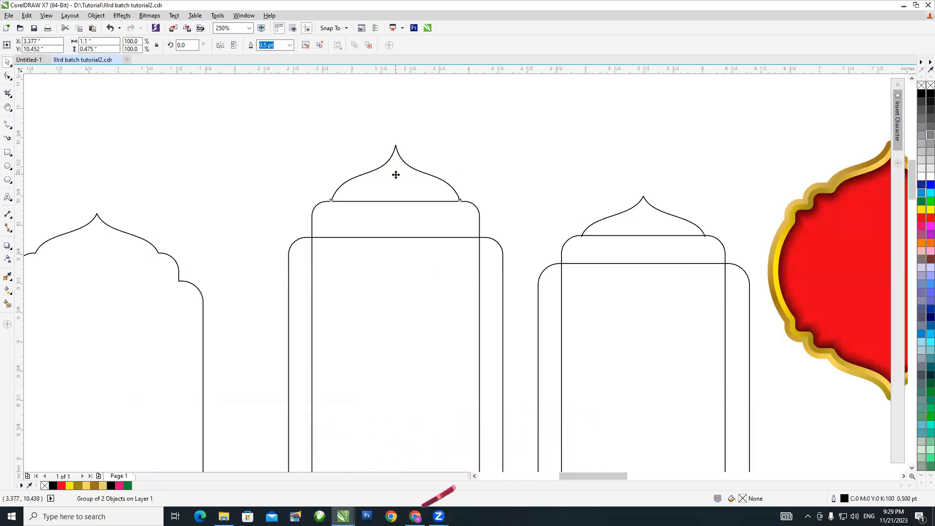
pyautogui.moveTo(396, 174); pyautogui.dragTo(396, 177)
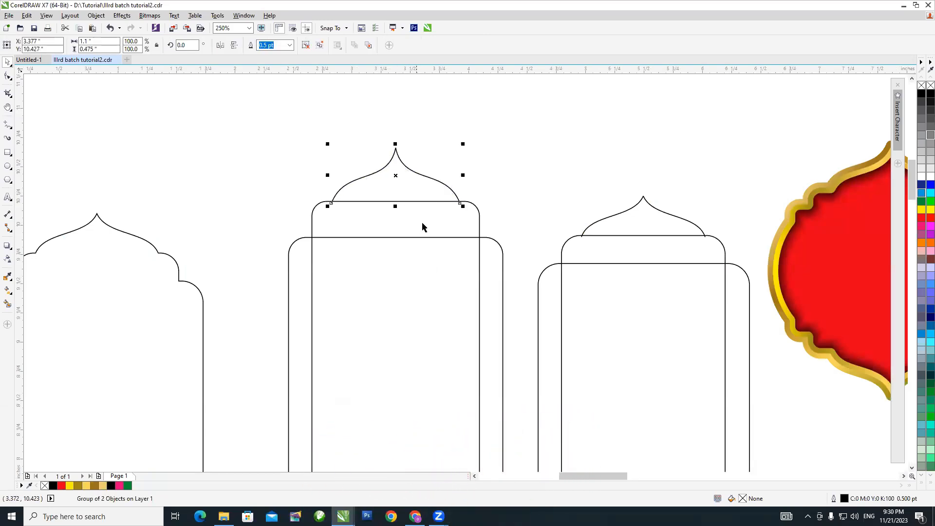
# Mirror a copy of the pointed ornament vertically onto the lower end of the narrower rectangle
pyautogui.press('h')
pyautogui.scroll(-1, 412, 268)
pyautogui.moveTo(420, 294); pyautogui.dragTo(414, 224)
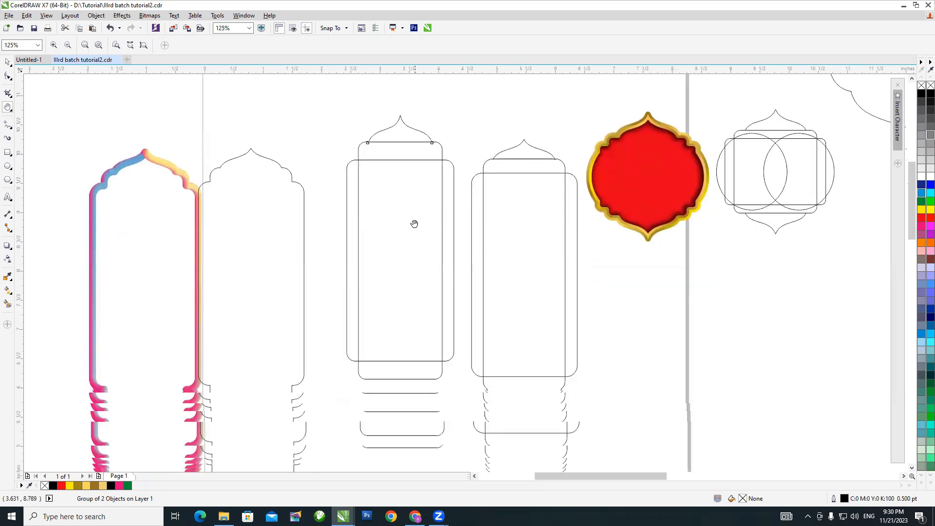
pyautogui.press('space')
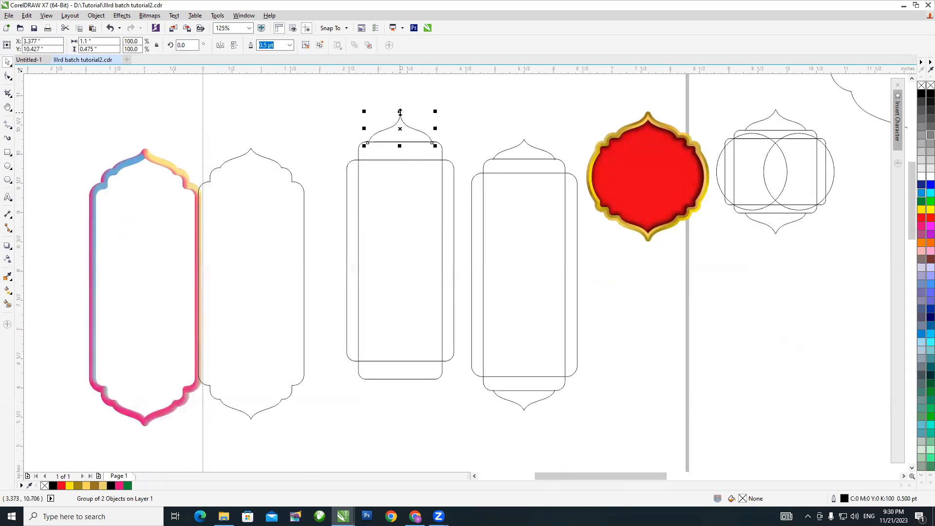
pyautogui.moveTo(400, 109); pyautogui.dragTo(400, 397)
# Create a single boundary outline from the two rectangles and both ornaments and move it left to about X -1.97, Y 8.48 inches
pyautogui.moveTo(327, 109); pyautogui.dragTo(463, 419)
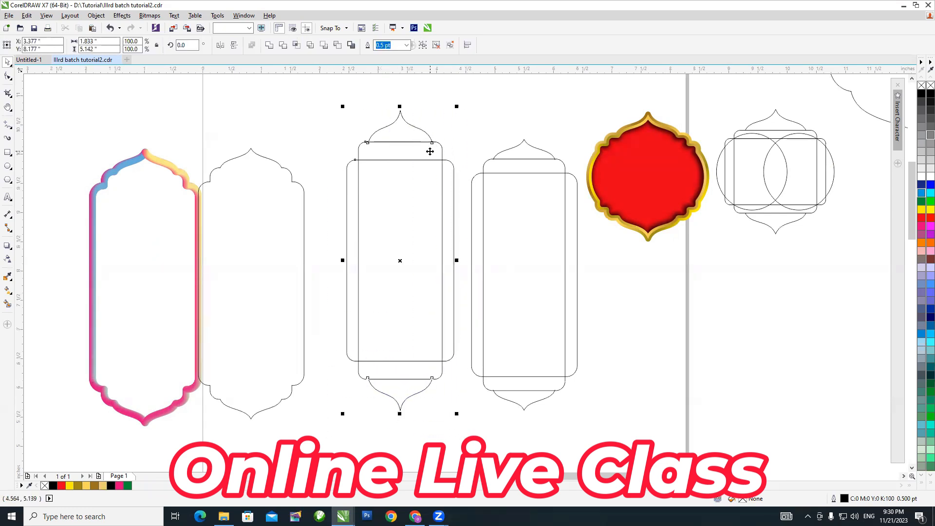
pyautogui.click(350, 45)
pyautogui.moveTo(389, 135); pyautogui.dragTo(298, 111)
pyautogui.moveTo(341, 164); pyautogui.dragTo(184, 162)
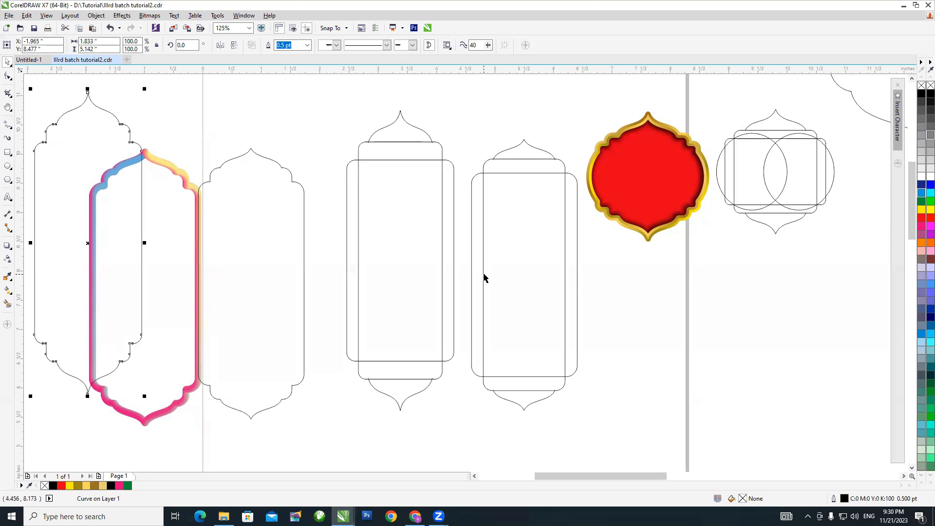
# Move the vintage frame reference bitmap left to about X 11.68, Y 4.35 inches, below the rectangle-and-circles frame
pyautogui.press('h')
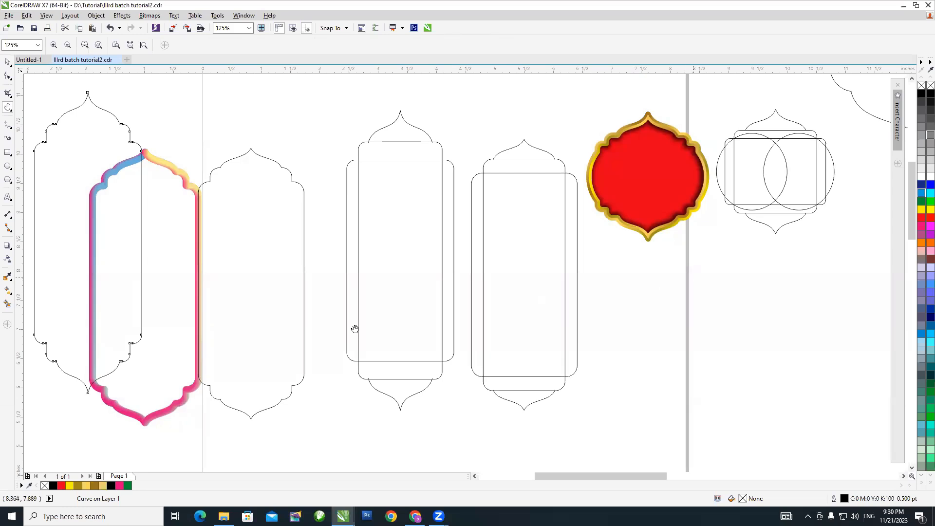
pyautogui.moveTo(354, 329); pyautogui.dragTo(262, 218)
pyautogui.moveTo(538, 309); pyautogui.dragTo(386, 246)
pyautogui.scroll(-1, 532, 292)
pyautogui.moveTo(532, 292); pyautogui.dragTo(489, 219)
pyautogui.scroll(-1, 644, 345)
pyautogui.press('space')
pyautogui.click(822, 350)
pyautogui.moveTo(822, 351); pyautogui.dragTo(602, 352)
pyautogui.press('space')
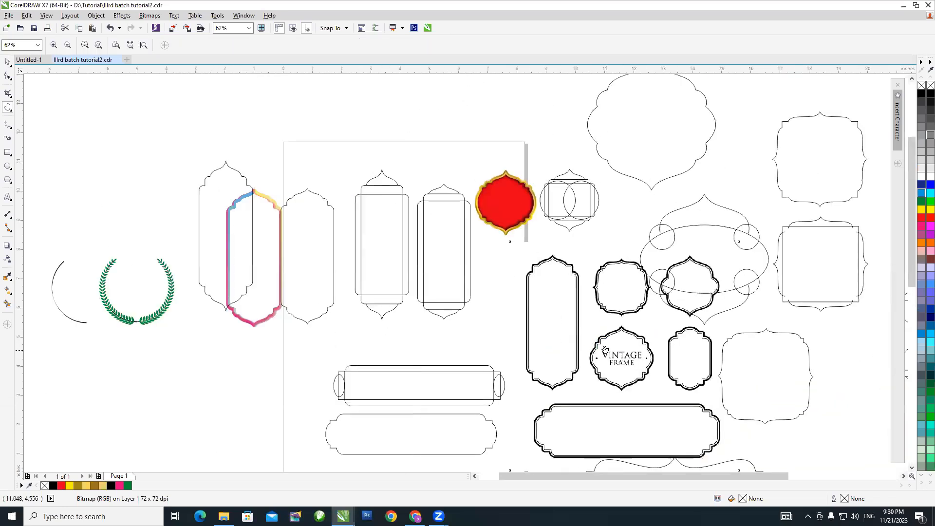
# Examine the rectangles and the curved ornament that make up the rectangle-and-circles frame against the reference bitmap
pyautogui.scroll(2, 604, 348)
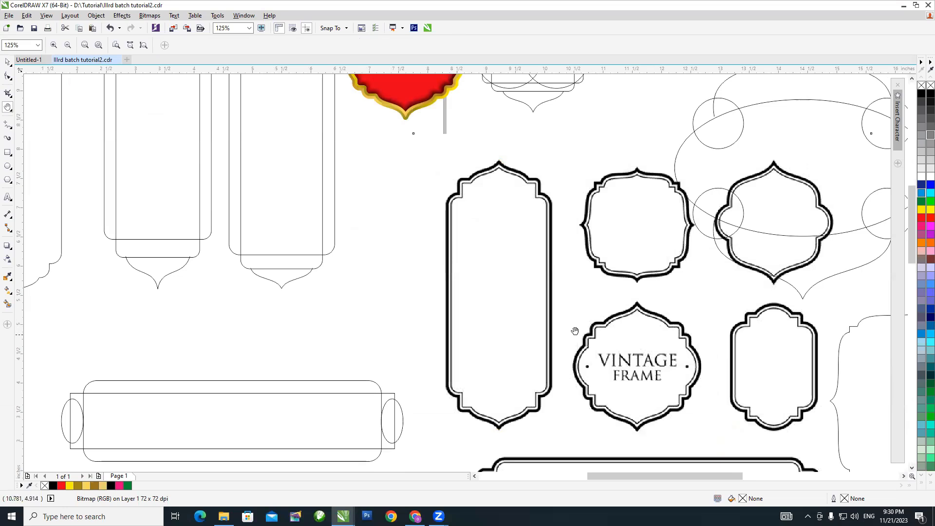
pyautogui.moveTo(574, 331); pyautogui.dragTo(592, 409)
pyautogui.moveTo(549, 250); pyautogui.dragTo(361, 234)
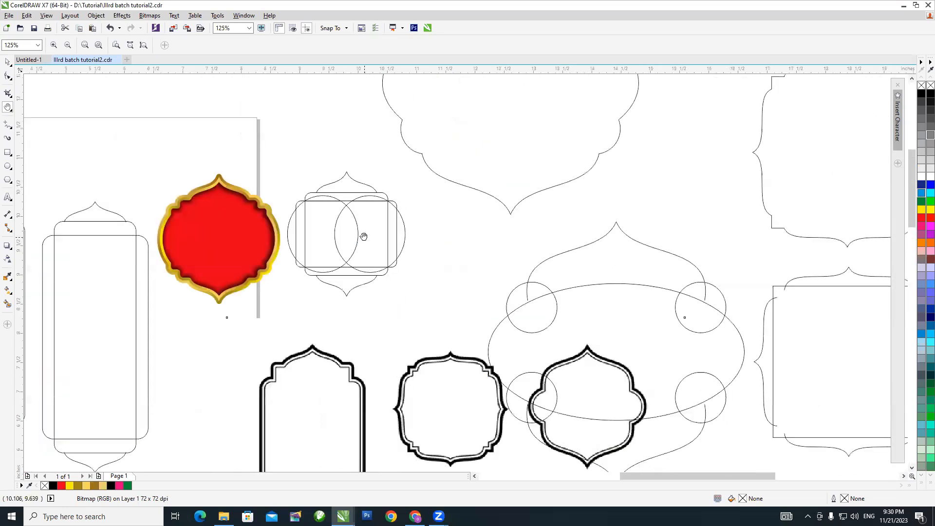
pyautogui.scroll(2, 360, 226)
pyautogui.press('space')
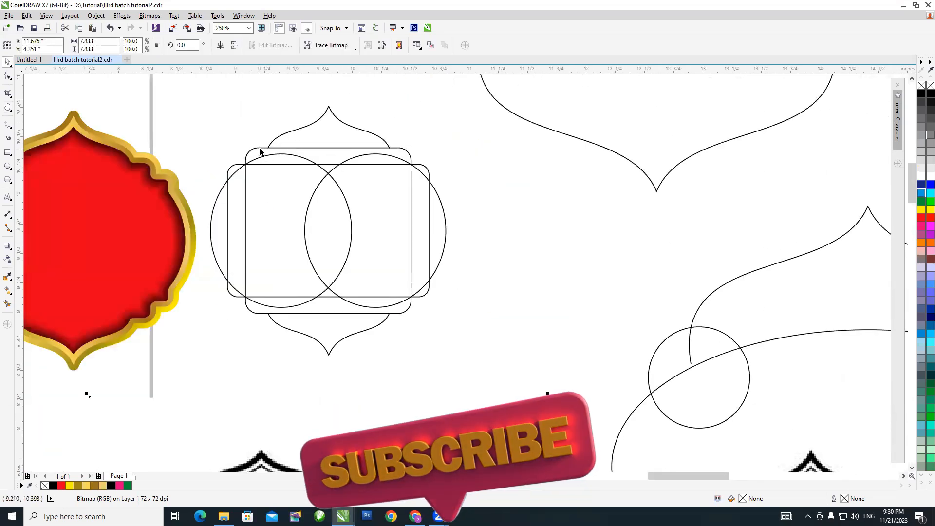
pyautogui.click(258, 149)
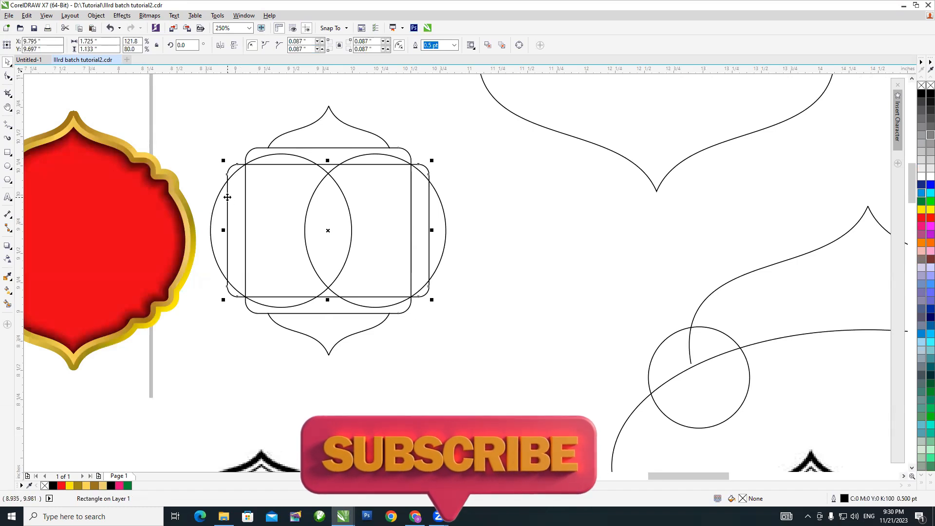
pyautogui.click(298, 131)
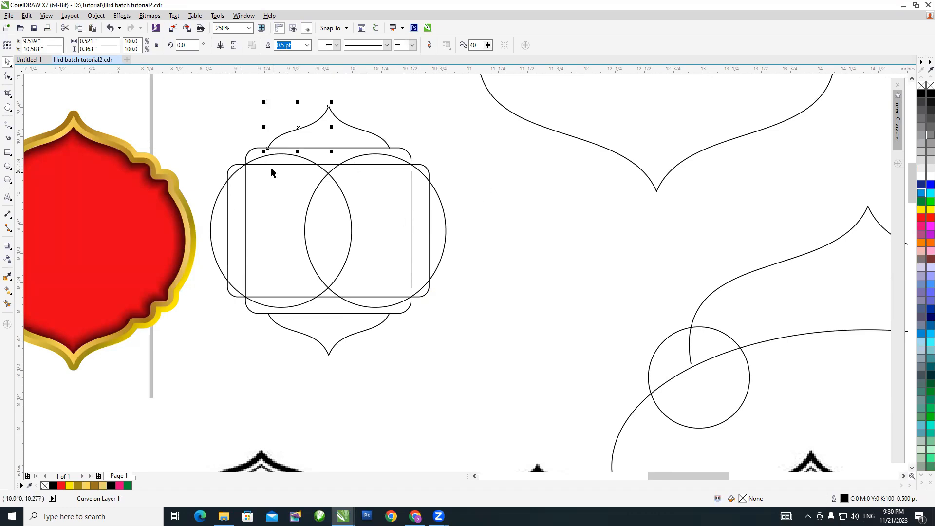
# Try creating a single boundary outline from the rectangle-and-circles frame and placing it beside the construction shapes
pyautogui.moveTo(473, 98); pyautogui.dragTo(195, 380)
pyautogui.click(351, 45)
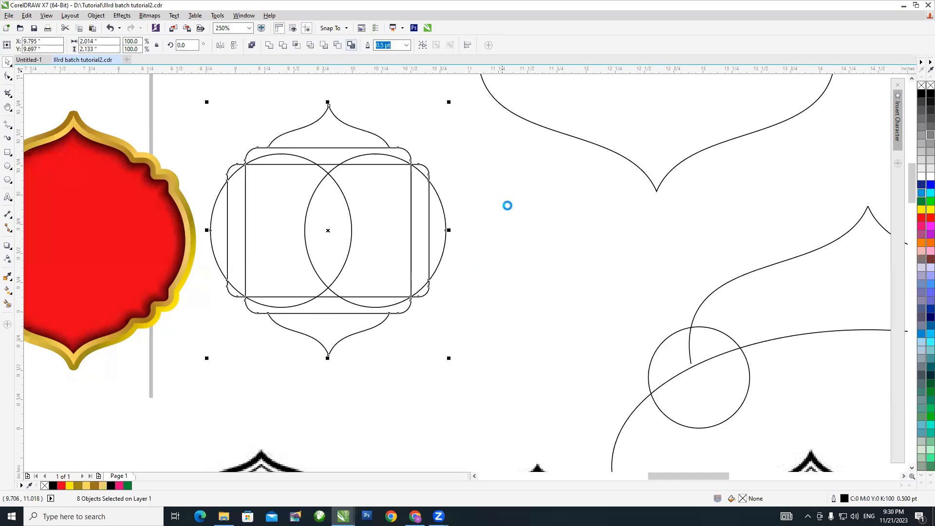
pyautogui.moveTo(331, 127); pyautogui.dragTo(579, 169)
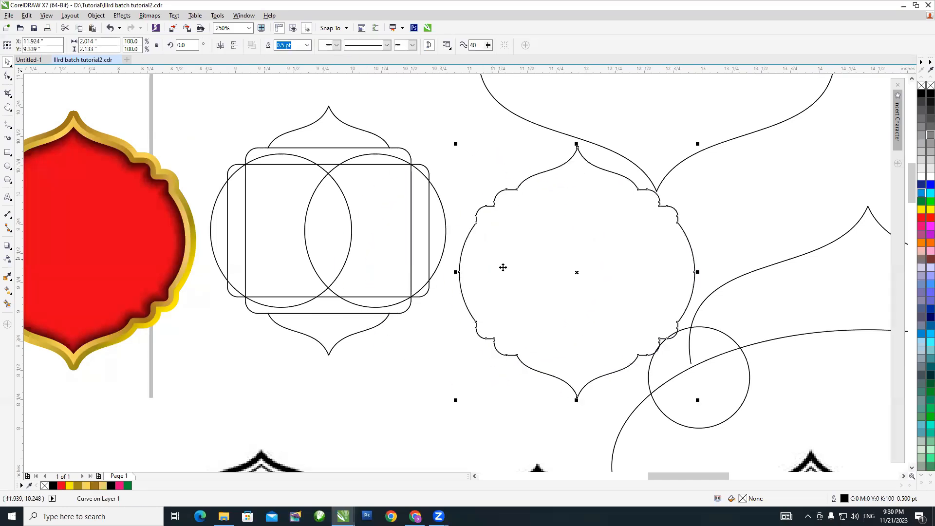
pyautogui.moveTo(570, 244); pyautogui.dragTo(560, 250)
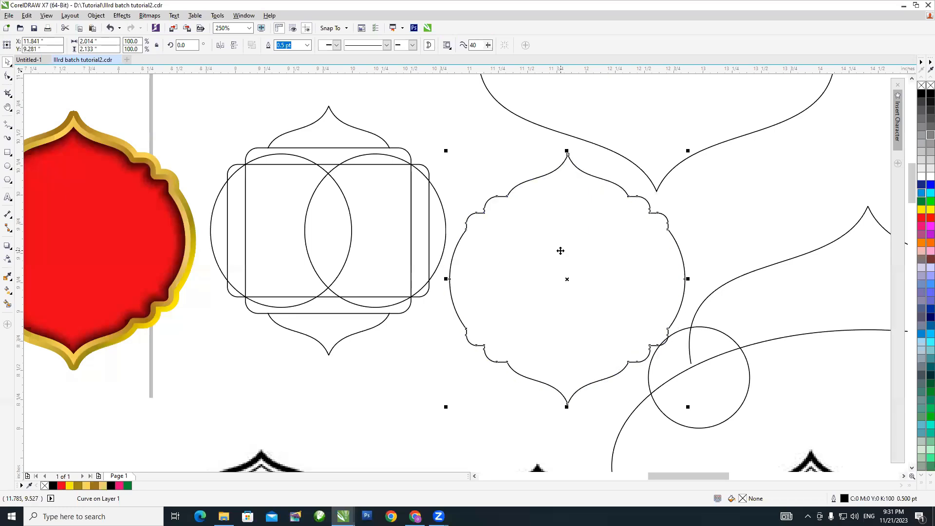
pyautogui.scroll(-3, 560, 251)
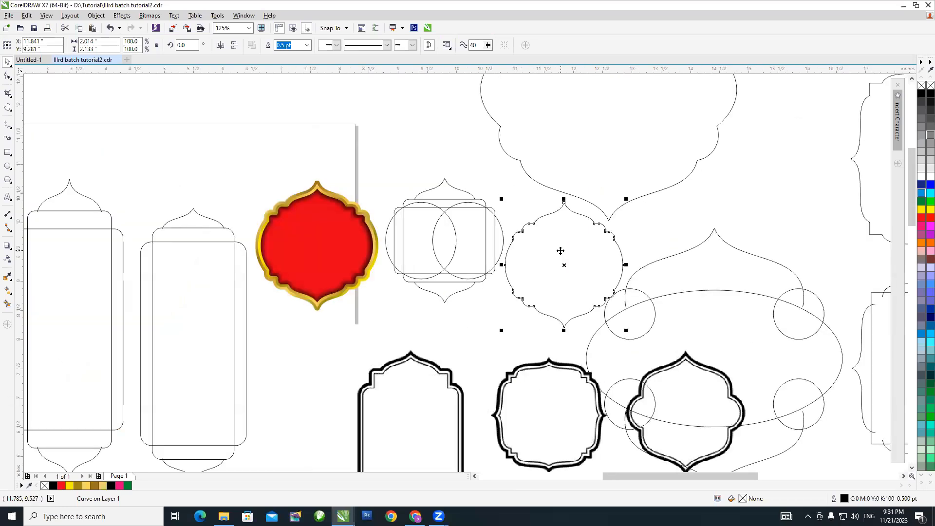
pyautogui.press('Escape')
# Examine the other construction shapes and finished outlines on the far side of the vintage frame references
pyautogui.press('h')
pyautogui.scroll(-2, 532, 303)
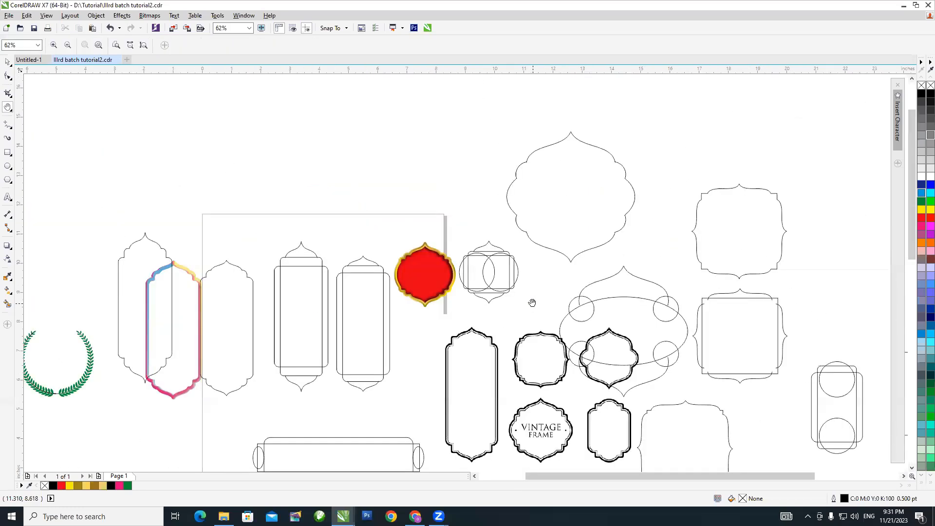
pyautogui.moveTo(544, 345); pyautogui.dragTo(409, 202)
pyautogui.moveTo(617, 235); pyautogui.dragTo(496, 273)
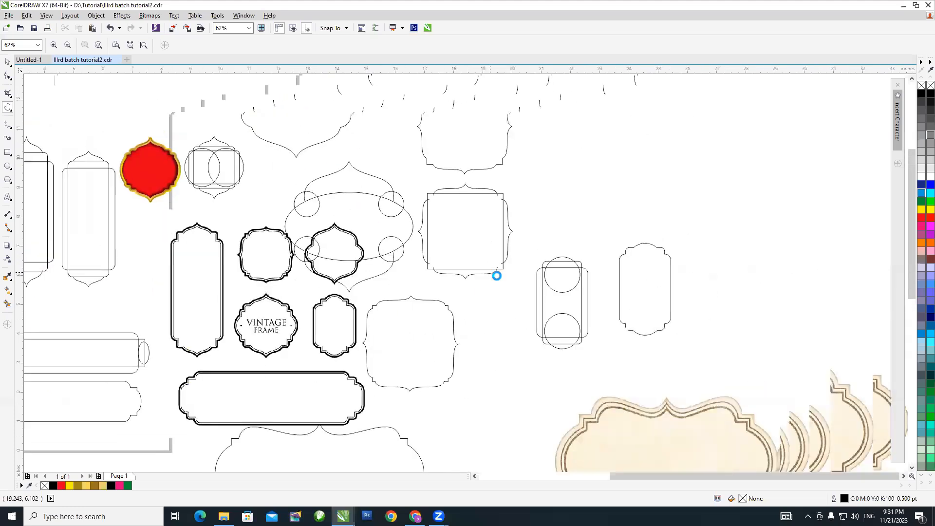